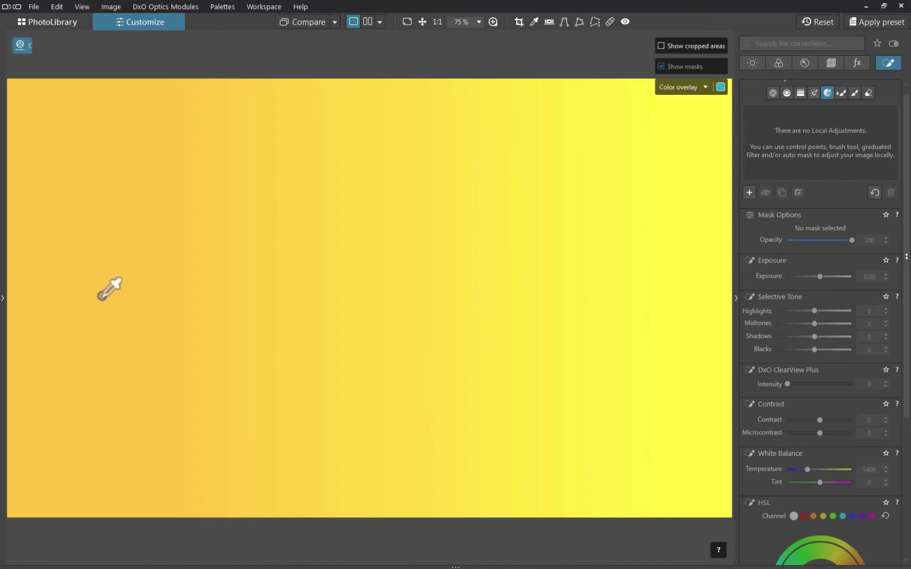
Create a hue mask from the gradient's left side and check it in Black & White
click(113, 293)
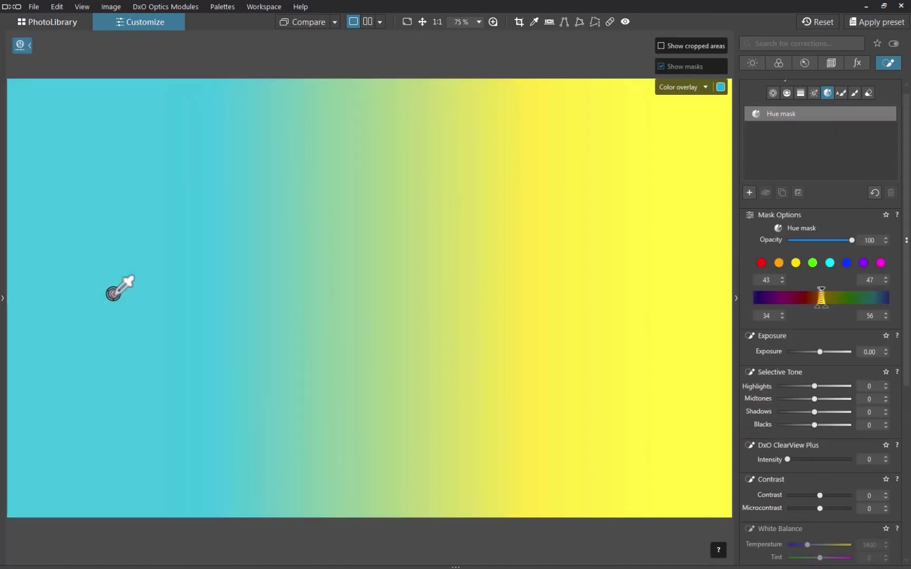
click(680, 87)
click(683, 112)
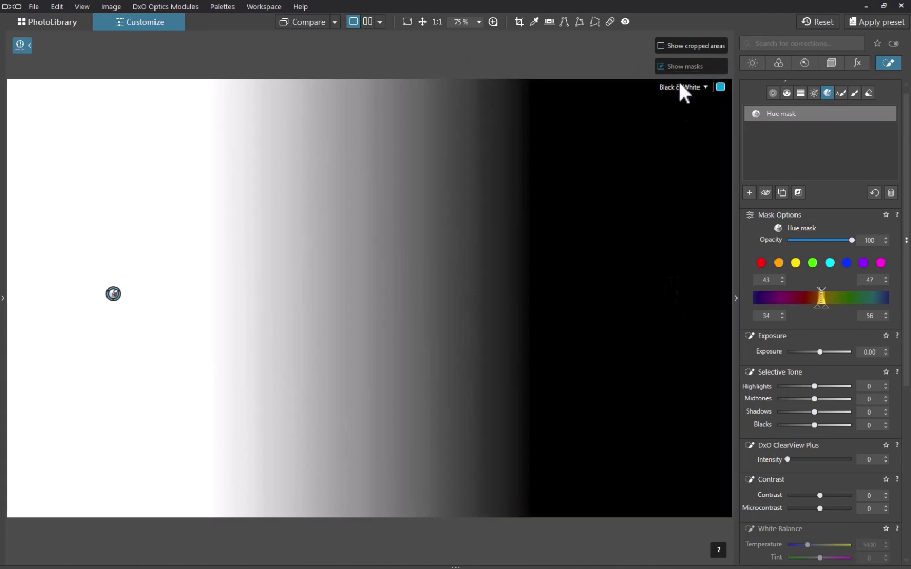
click(680, 86)
click(687, 103)
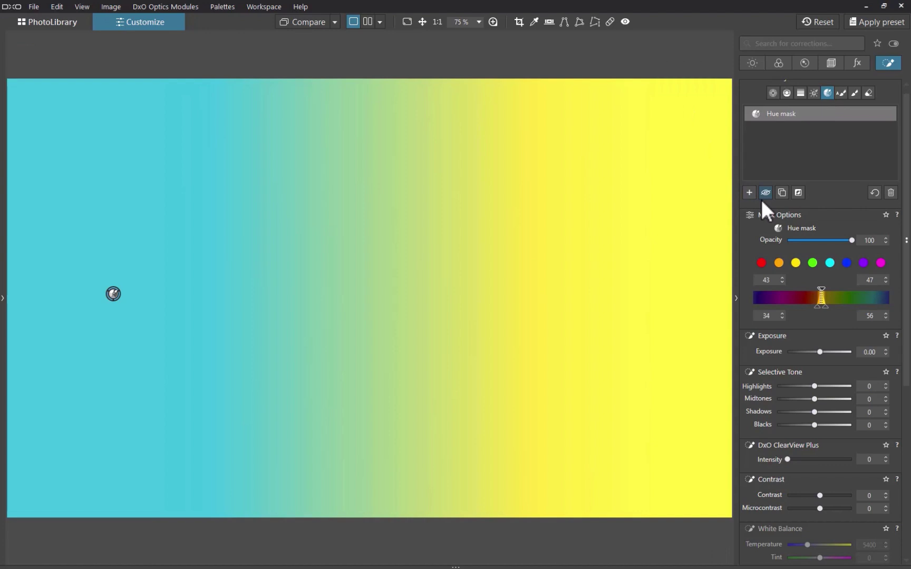
Move the sample point further left, set Exposure to -0.50, and widen the hue range toward yellows
drag(113, 294, 80, 292)
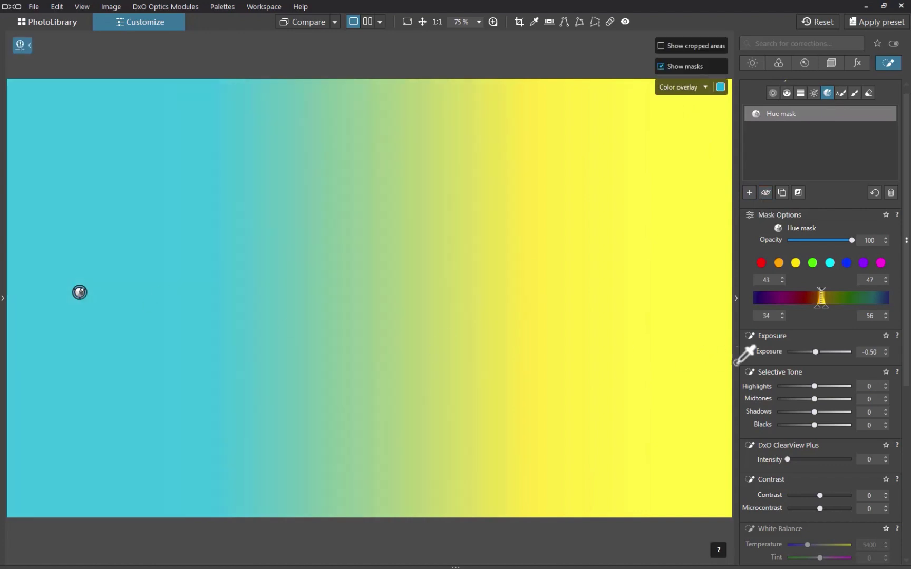
drag(819, 352, 816, 352)
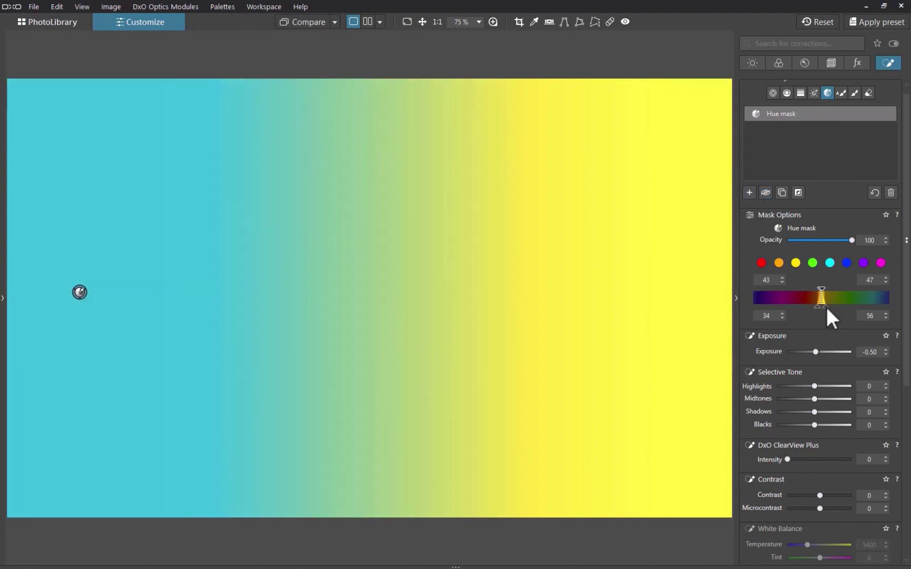
drag(824, 286, 826, 286)
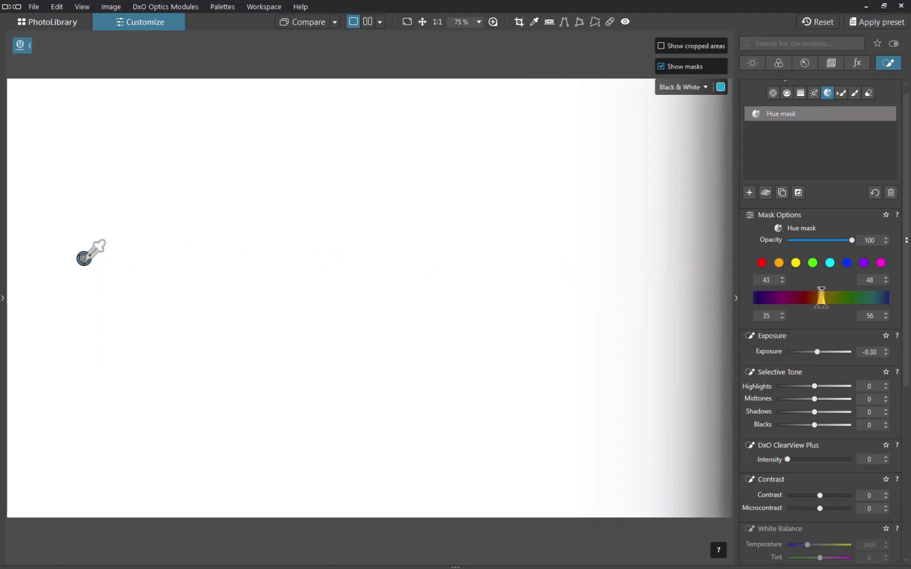
Delete the old hue mask and resample a new one from the gradient's pale yellow area
key(Delete)
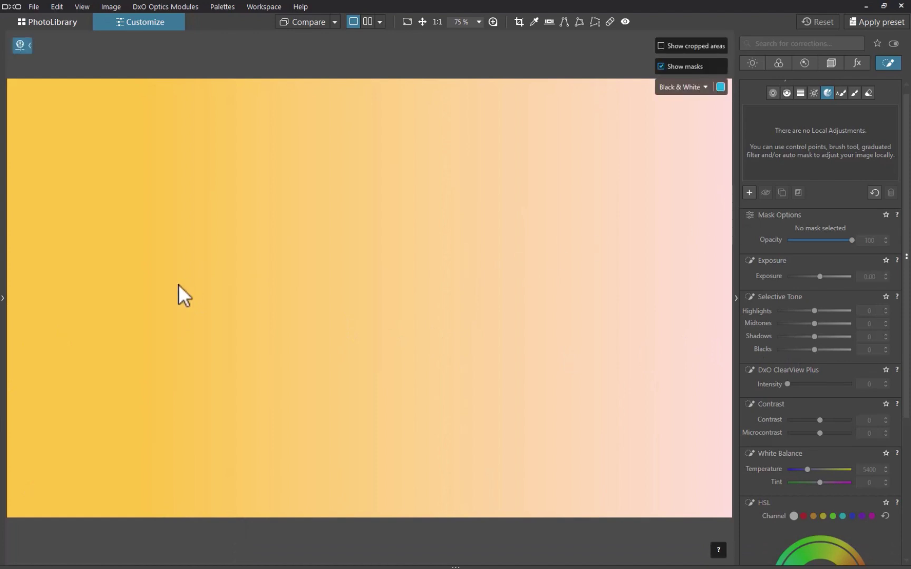
click(71, 299)
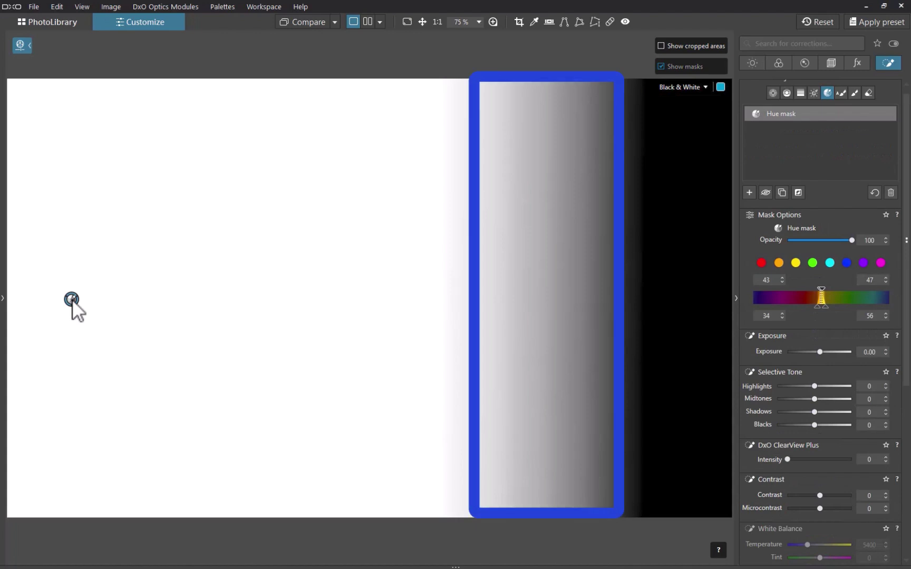
key(Delete)
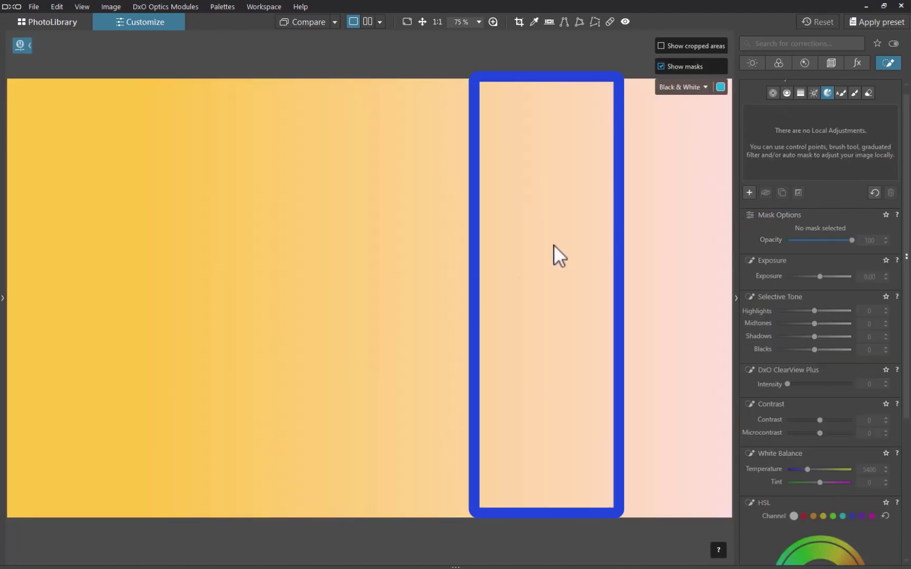
click(72, 300)
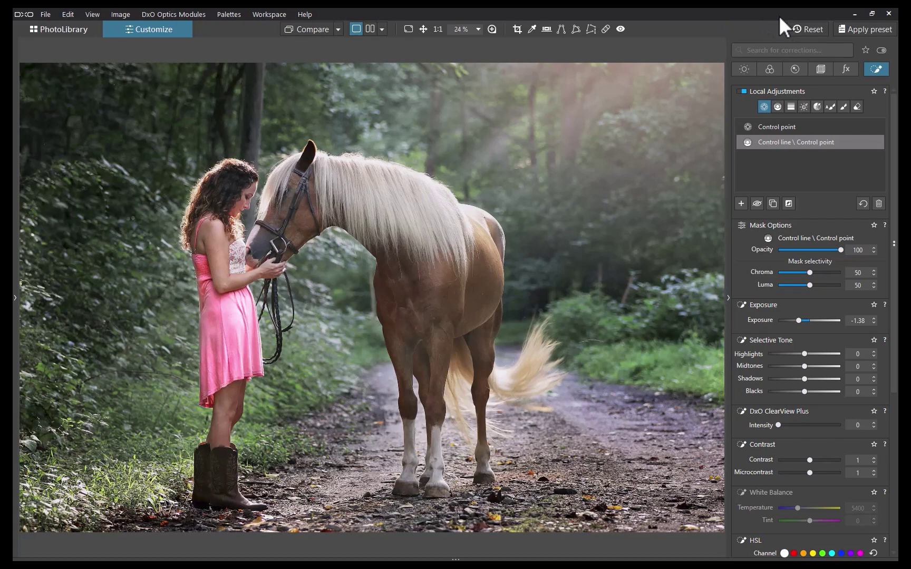
Reset all corrections and place four control points across the girl's pink dress
click(783, 21)
click(220, 305)
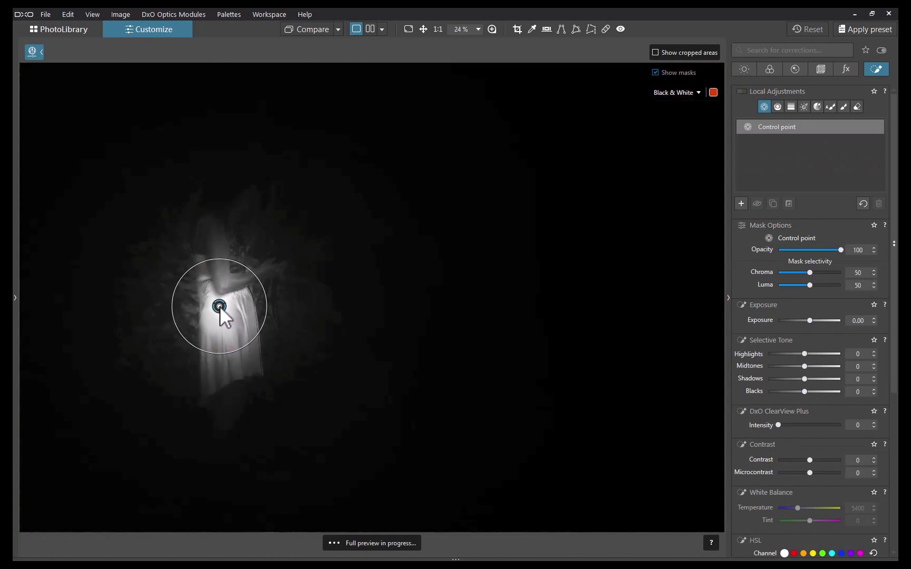
click(205, 271)
click(227, 363)
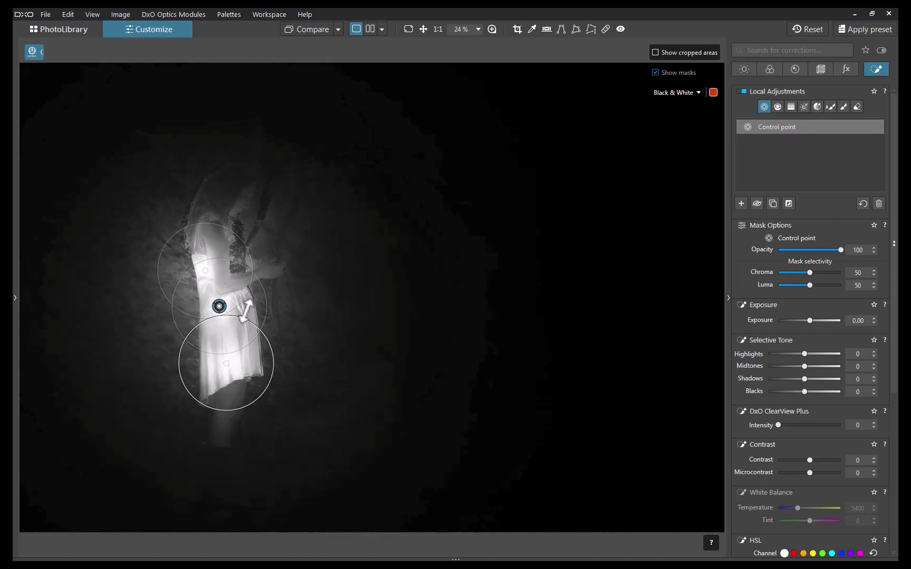
click(247, 312)
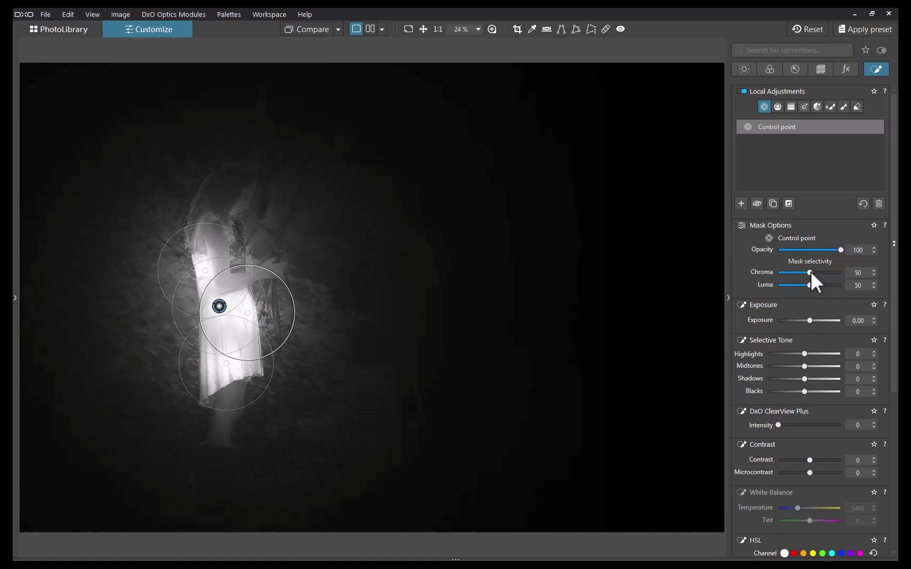
Set the dress mask to Chroma 85 and Luma 10, with Microcontrast 83 and Saturation 98
drag(811, 272, 830, 272)
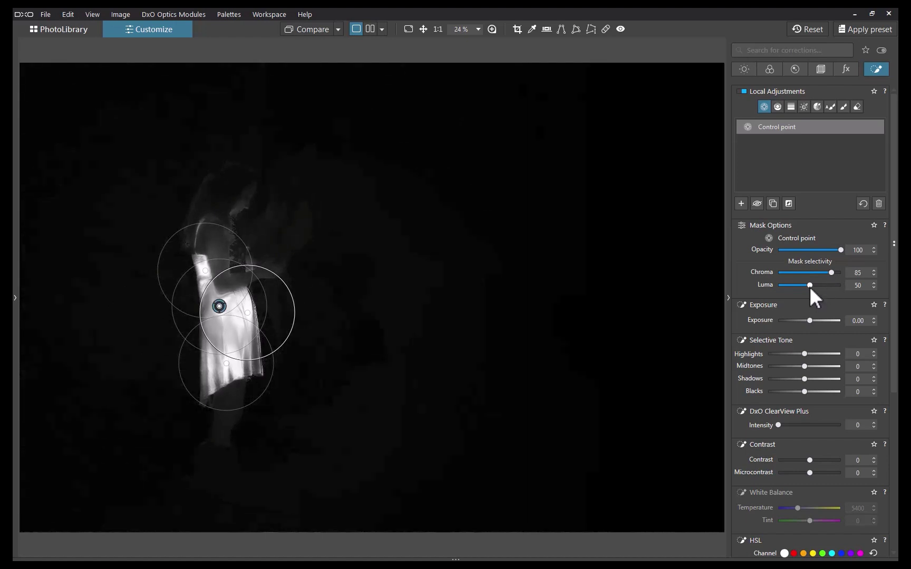
drag(812, 289, 788, 289)
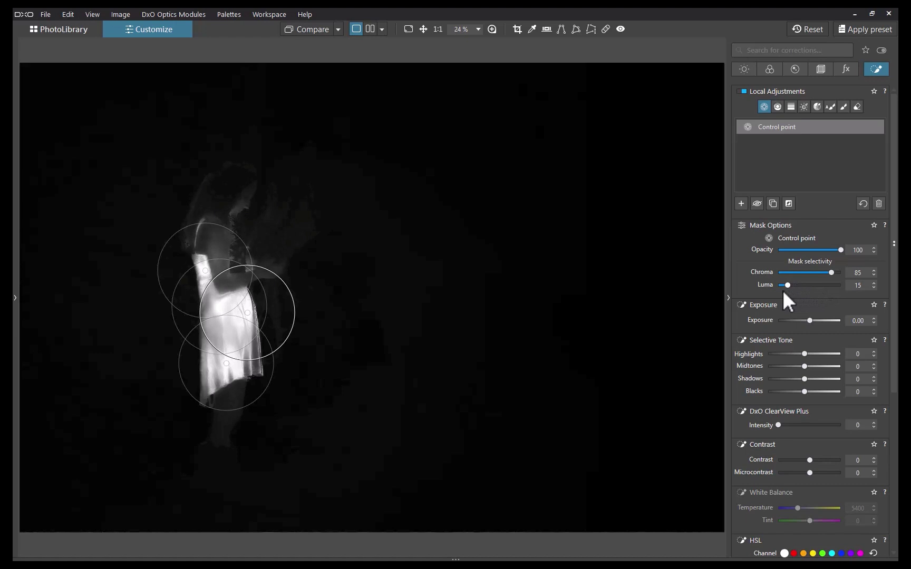
scroll(783, 291, down, 5)
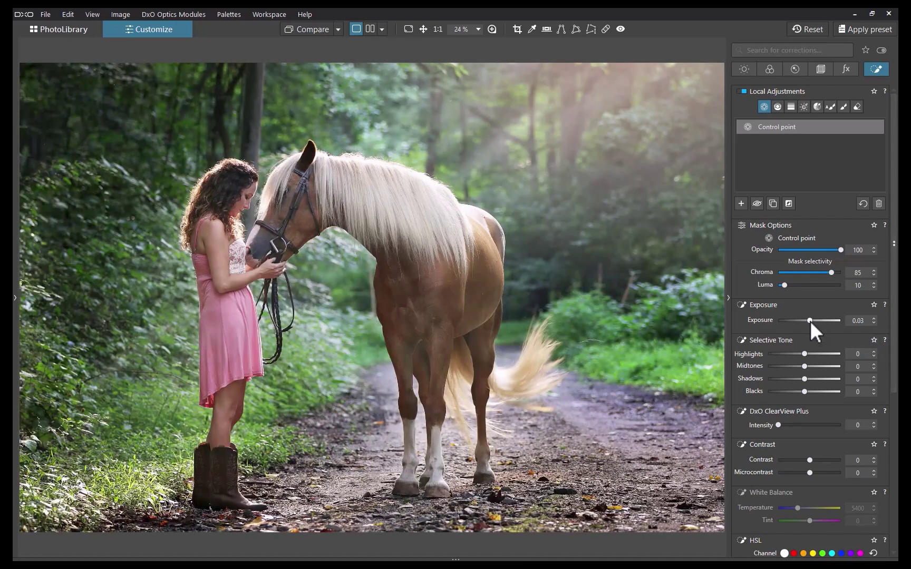
drag(811, 321, 820, 321)
scroll(801, 474, down, 5)
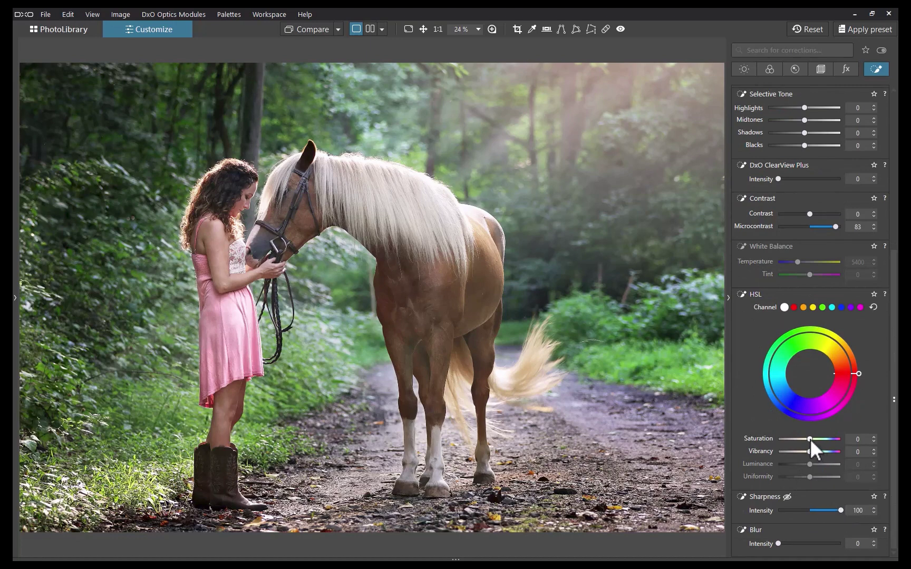
drag(822, 440, 841, 439)
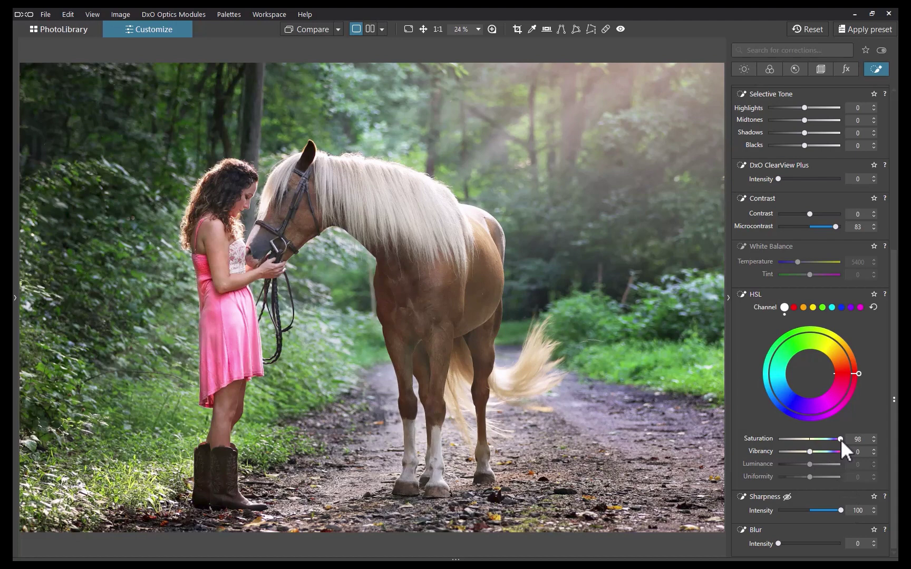
Drag a chroma-selective control line down over the whole forest and set its saturation to -61
key(l)
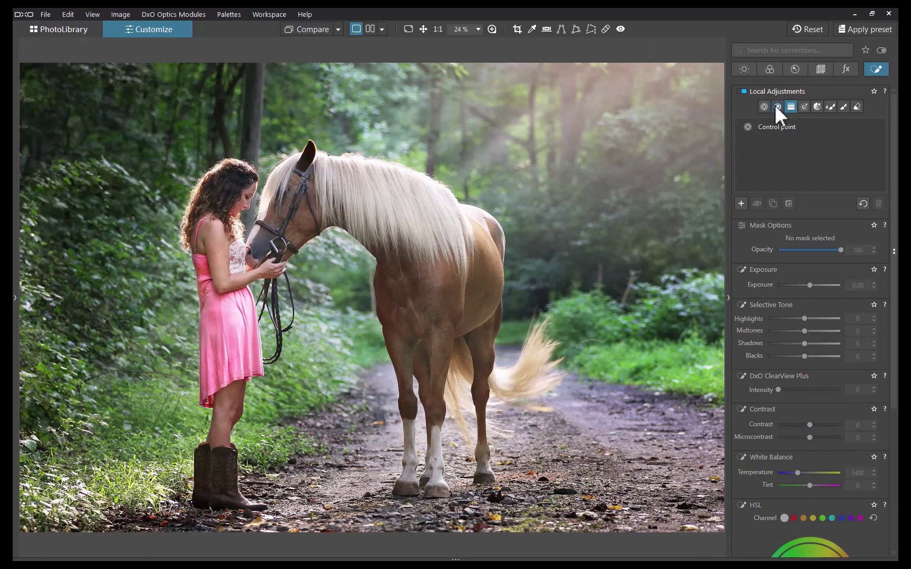
click(376, 147)
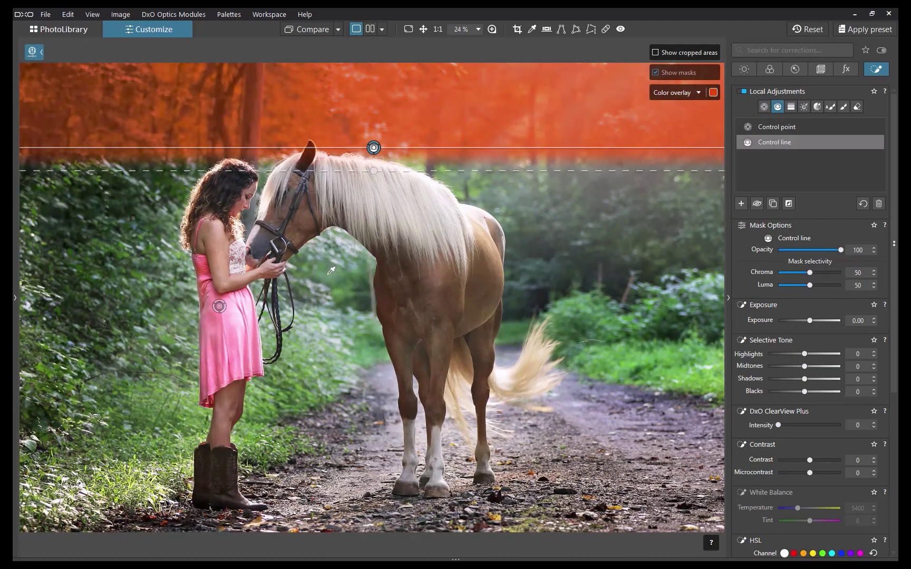
drag(374, 152, 333, 522)
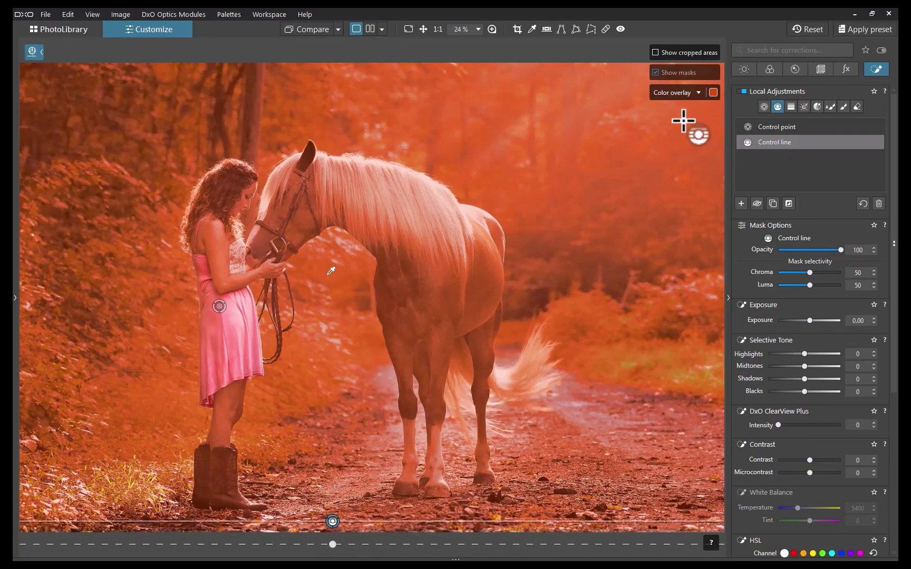
drag(810, 273, 797, 292)
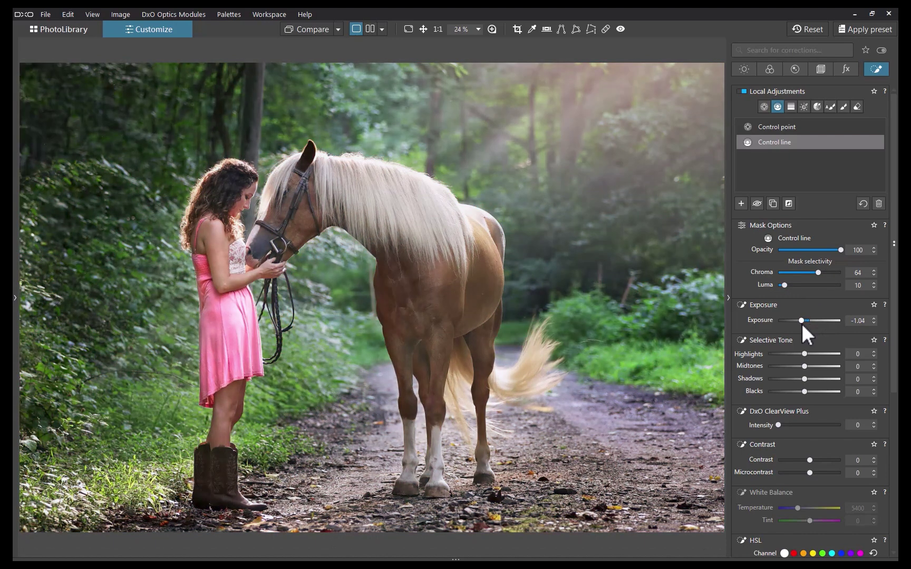
scroll(801, 323, down, 5)
drag(810, 438, 791, 440)
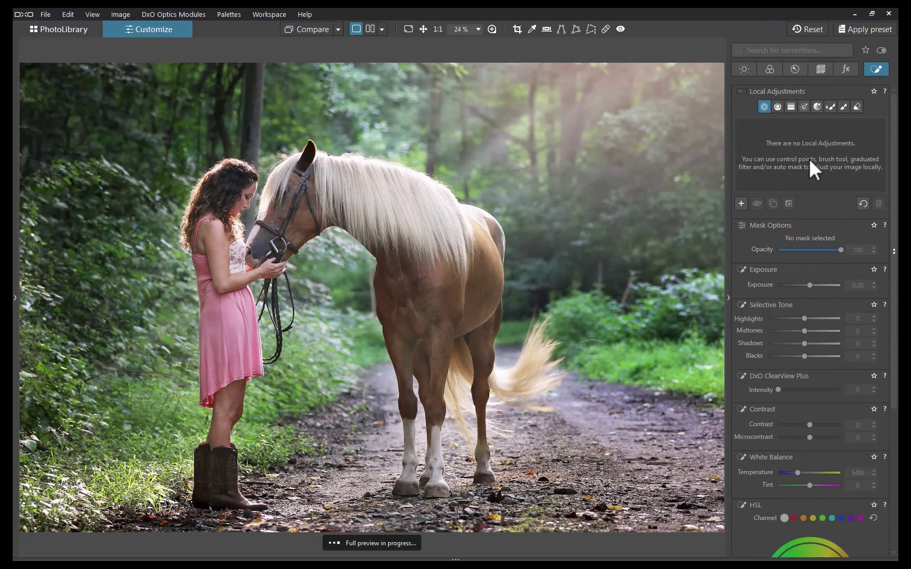
Sample the pink dress with the Hue mask pipette, show a colour overlay, and extend the hue range to 19
click(818, 106)
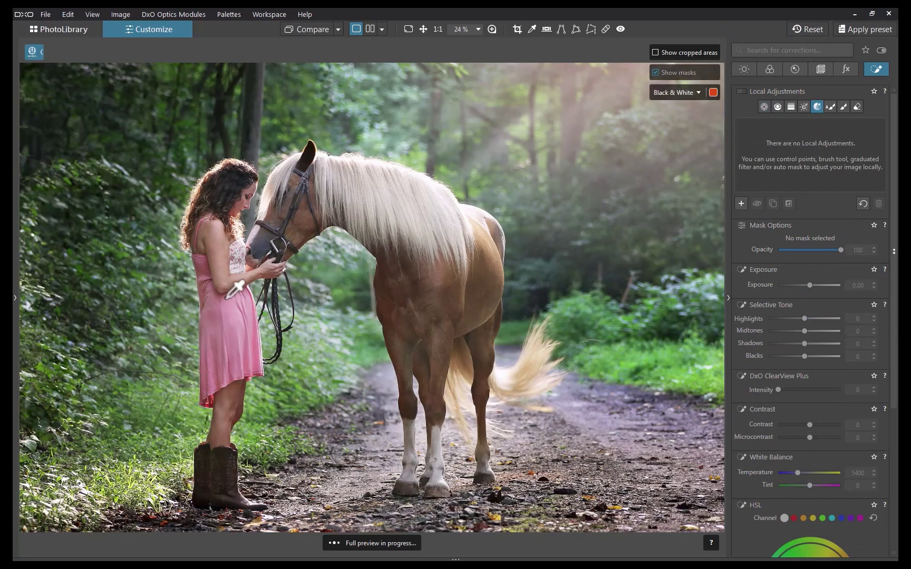
click(228, 316)
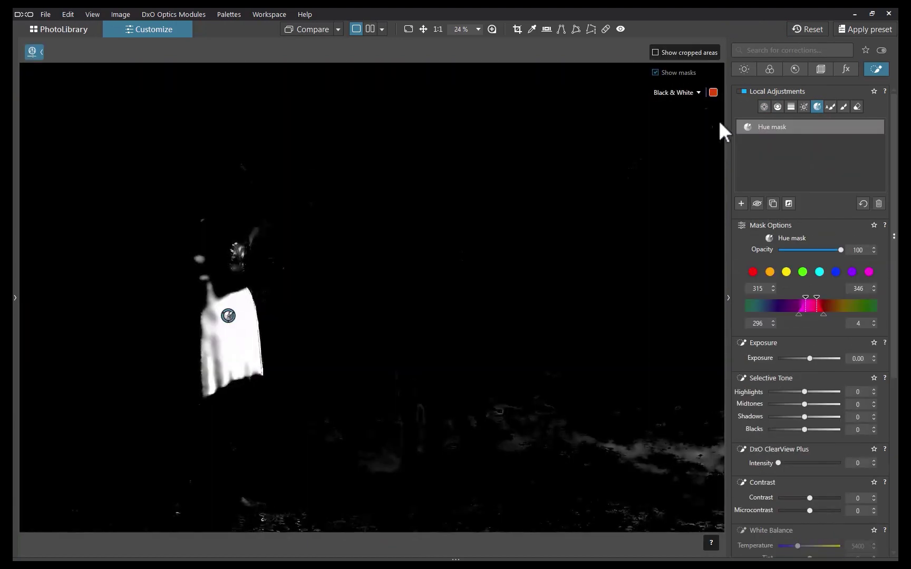
click(673, 95)
click(674, 106)
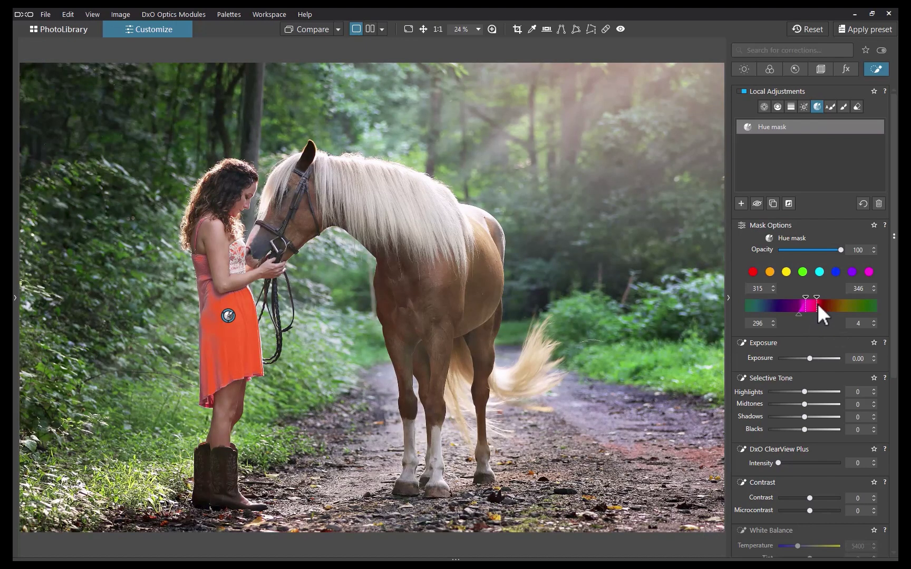
drag(818, 295, 827, 314)
Change the mask overlay colour to cyan
double_click(827, 314)
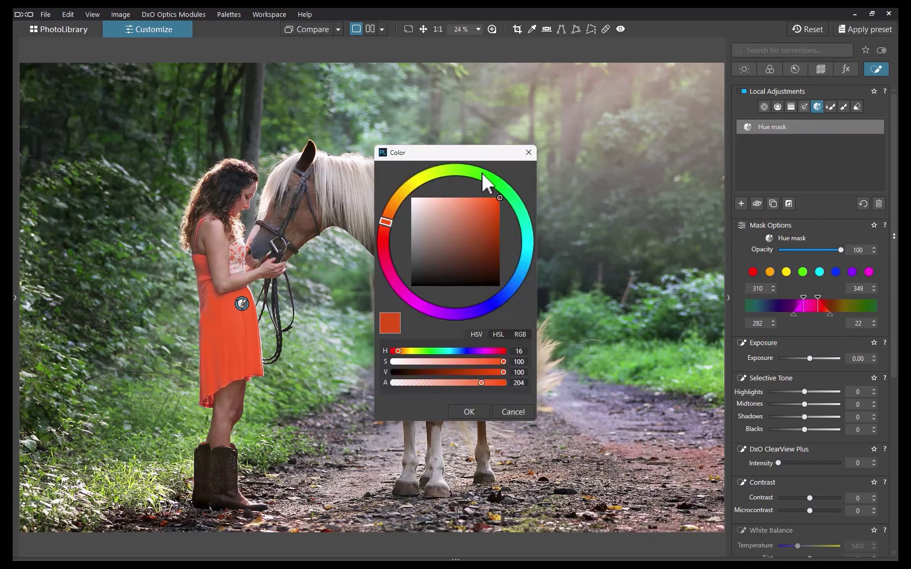
click(527, 249)
click(469, 412)
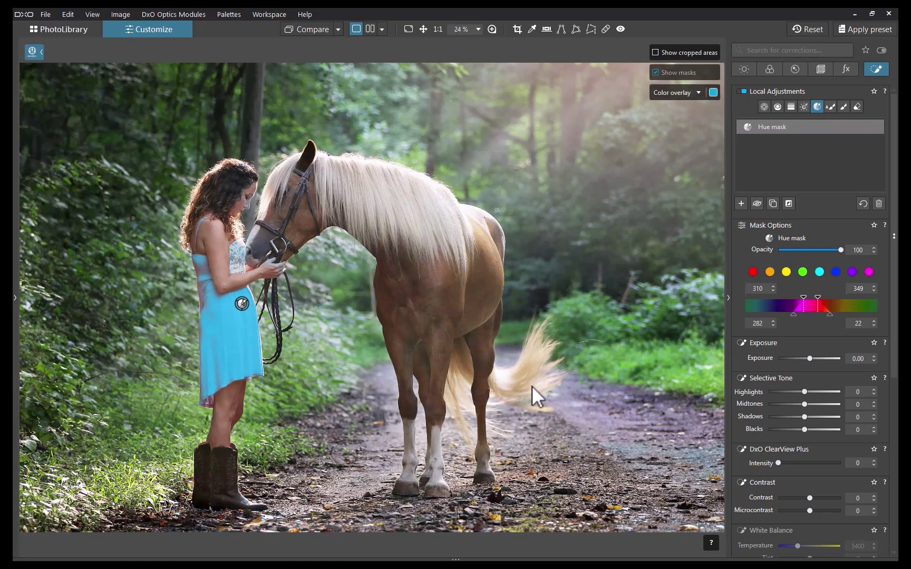
Switch the dress mask to Brush and set Exposure 0.37, Microcontrast 100 and Saturation 43
click(857, 107)
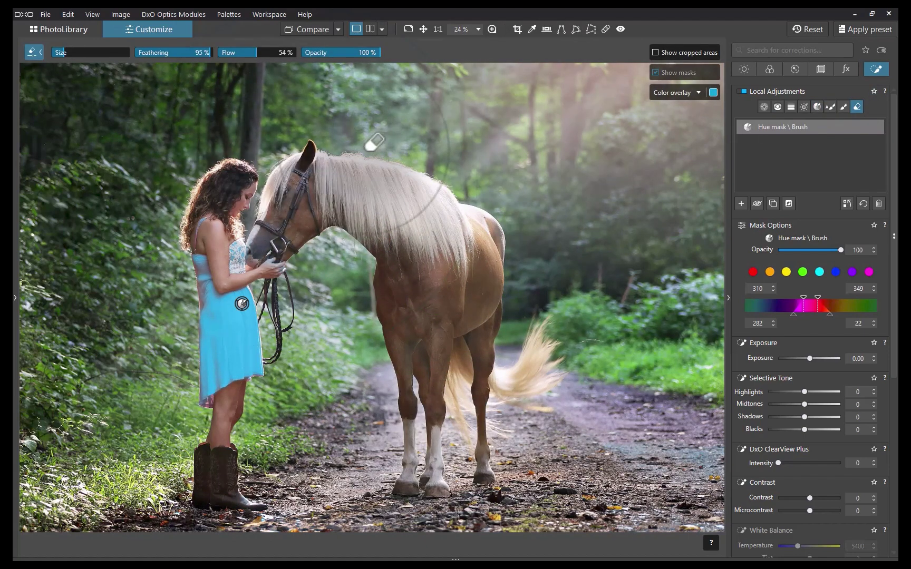
drag(809, 358, 812, 359)
drag(810, 511, 841, 511)
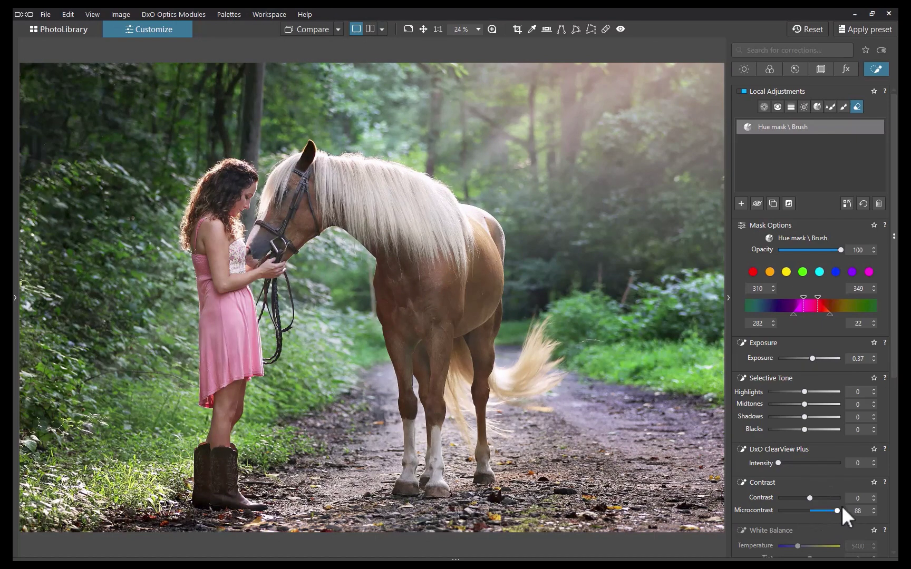
scroll(854, 412, down, 5)
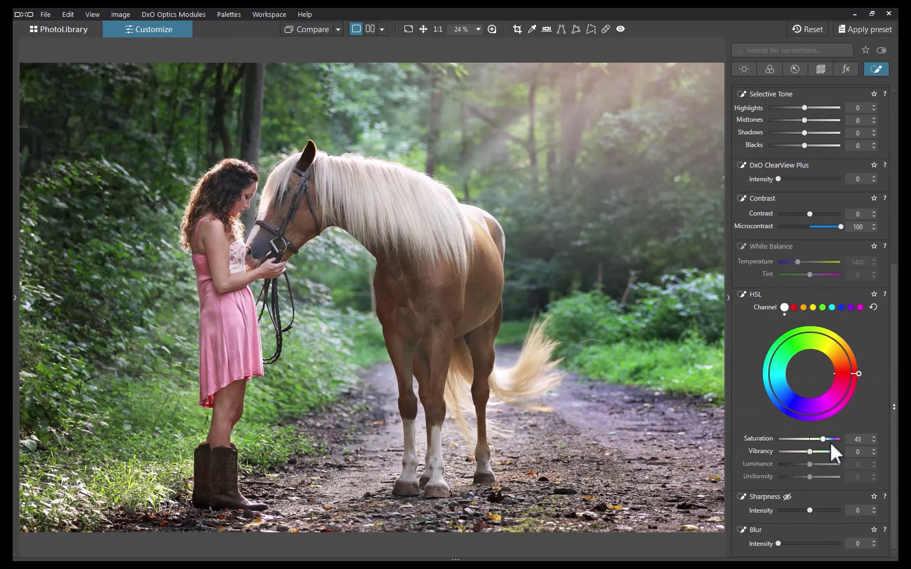
scroll(830, 442, up, 5)
Create a new hue mask from the green foliage, adjust its hue range, and brush in the shrubs and upper-left trees
click(740, 203)
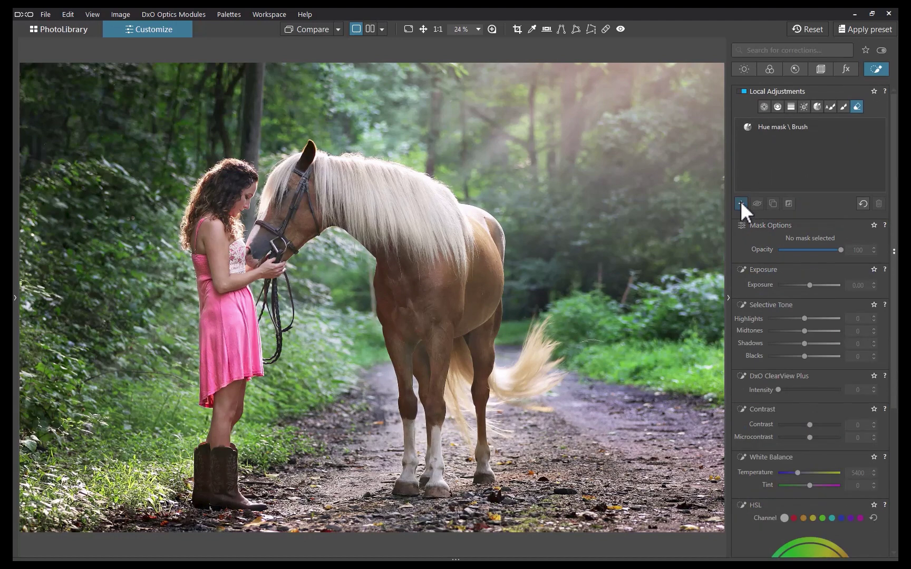
click(190, 143)
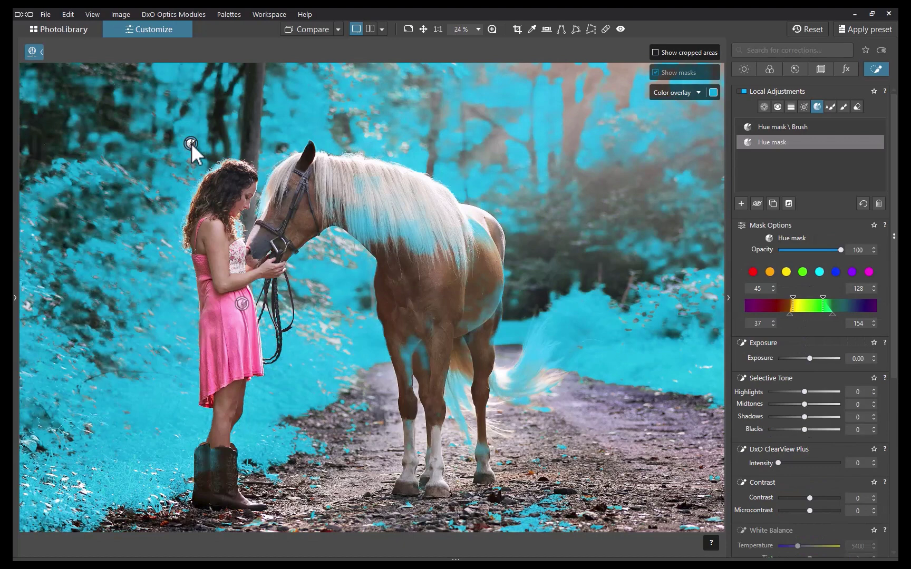
drag(832, 315, 850, 311)
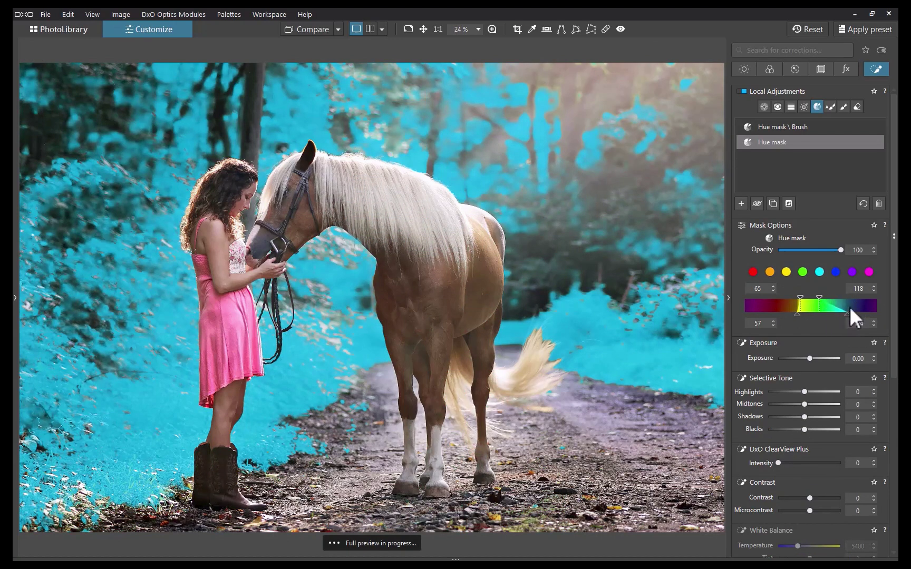
drag(793, 316, 798, 315)
click(843, 107)
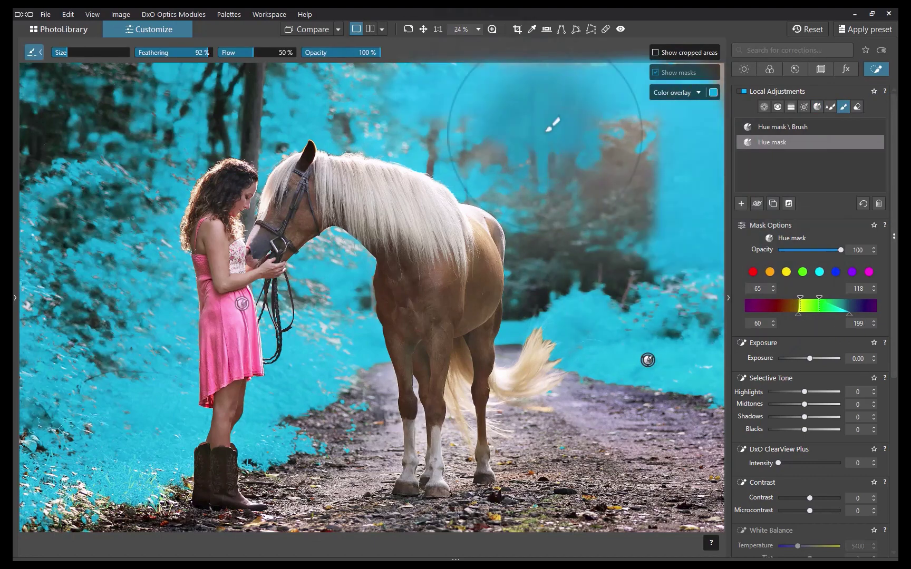
mouse_move(627, 241)
mouse_down()
mouse_move(506, 185)
mouse_move(527, 298)
mouse_move(559, 257)
mouse_move(441, 156)
mouse_move(199, 72)
mouse_move(112, 275)
mouse_move(36, 397)
mouse_move(158, 136)
mouse_move(121, 112)
mouse_up()
Desaturate the masked foliage to -36 and compare against the original photo
key(Escape)
scroll(833, 454, down, 10)
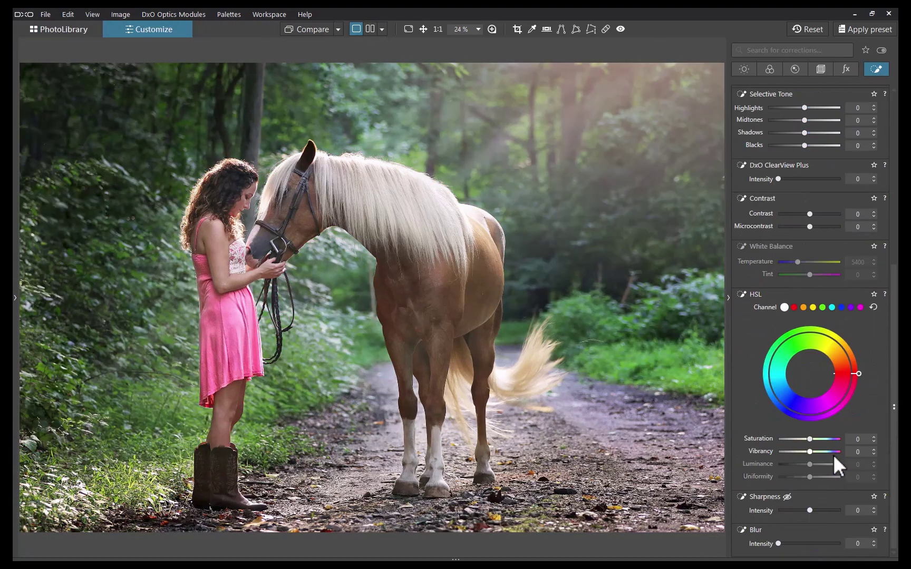
drag(809, 439, 797, 438)
click(298, 28)
click(298, 28)
click(298, 28)
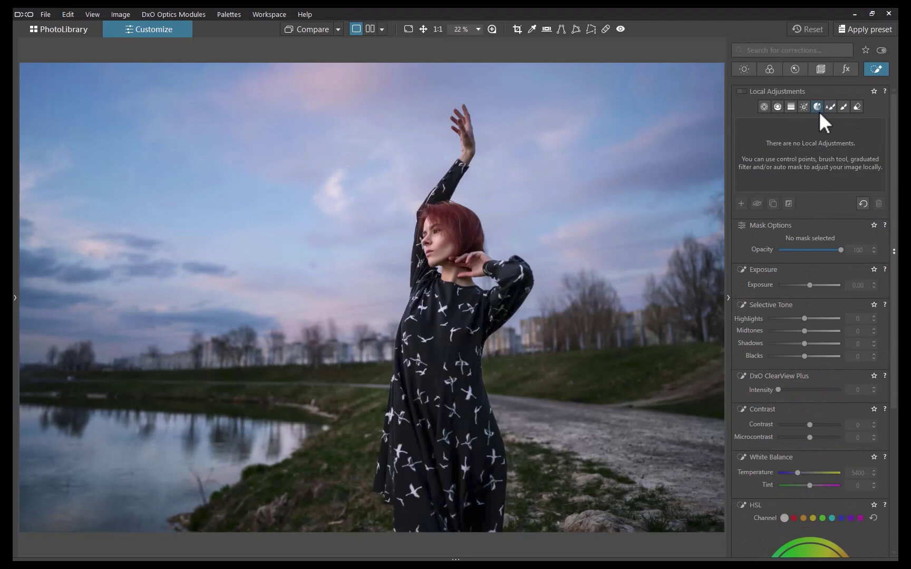
Sample the blue sky into a hue mask, switch to Brush, and erase the mask from the dress stars
click(817, 106)
click(278, 173)
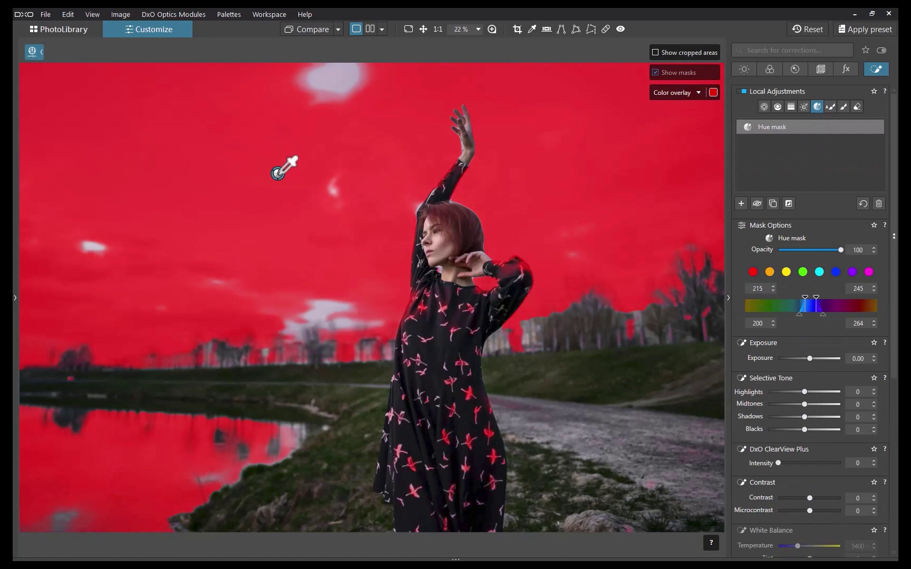
click(668, 173)
click(844, 106)
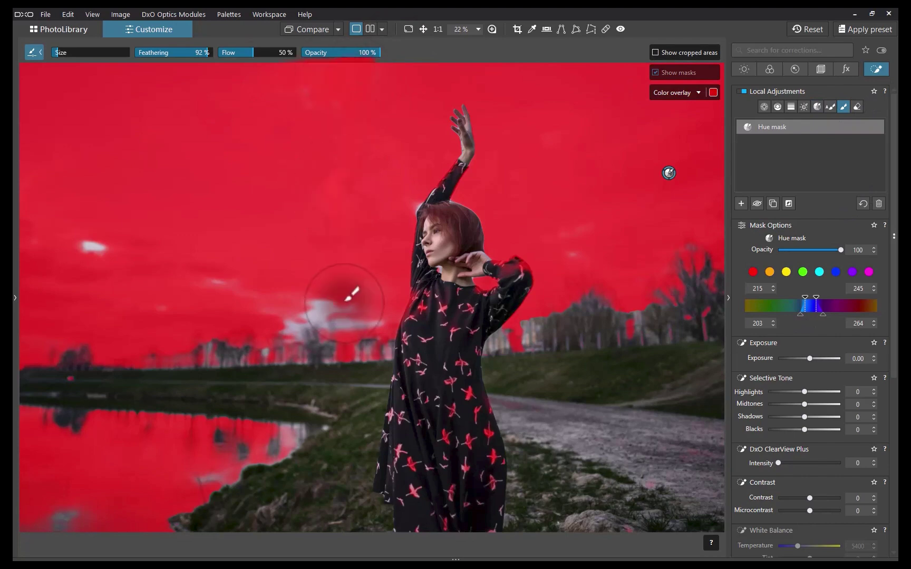
key(e)
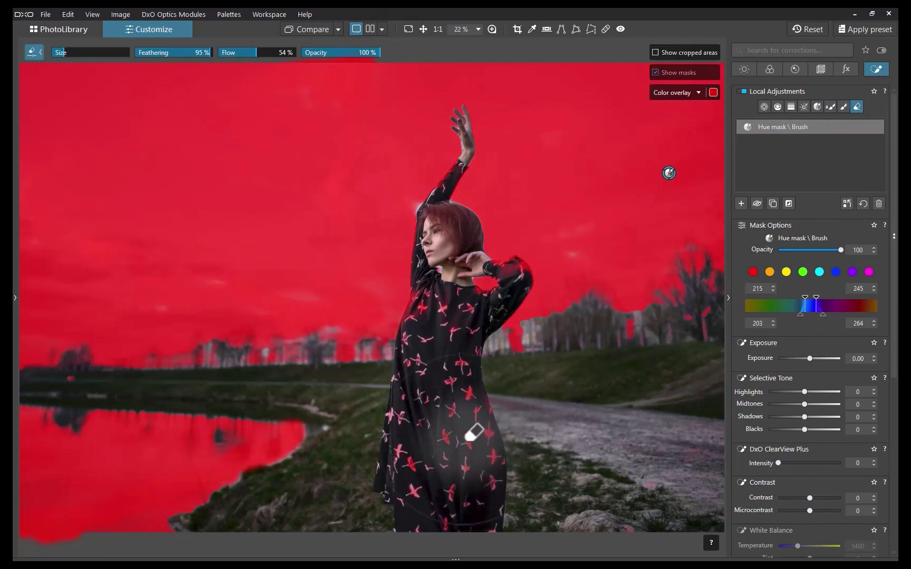
mouse_move(488, 409)
mouse_down()
mouse_move(466, 340)
mouse_move(472, 307)
mouse_up()
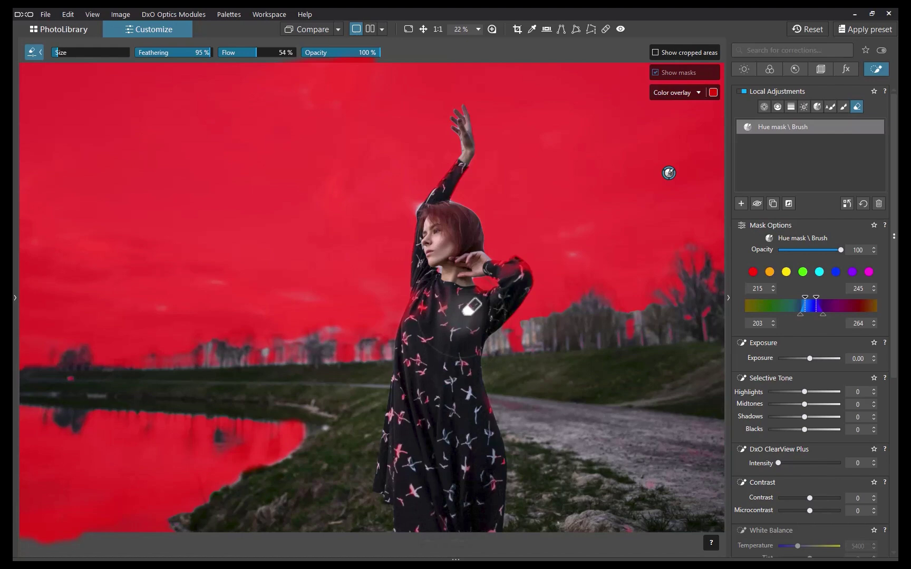
Set the sky mask's Exposure to -0.71 and ClearView Plus intensity to 81
drag(811, 358, 804, 363)
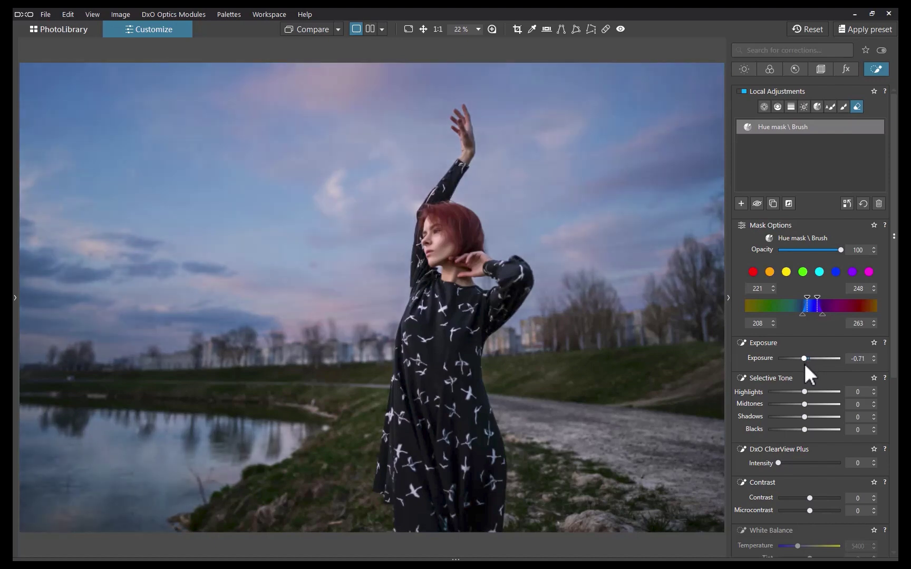
scroll(804, 362, down, 3)
drag(779, 387, 830, 387)
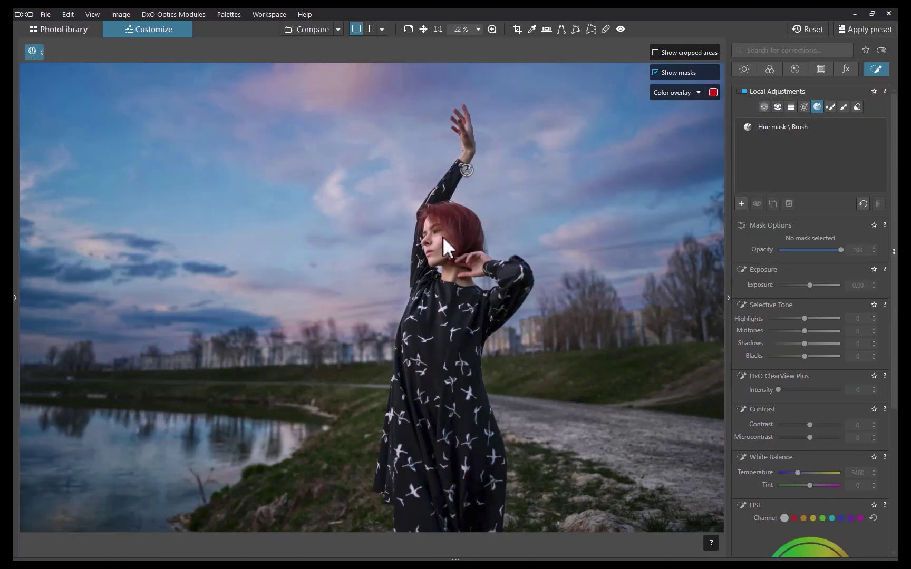
Create a hue mask on the red hair and raise its exposure
click(438, 242)
scroll(438, 240, up, 2)
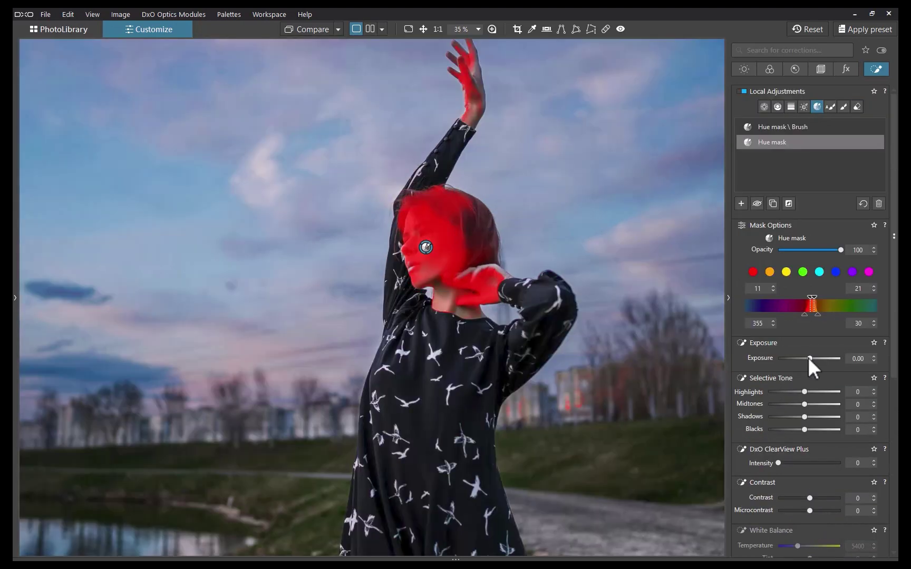
drag(808, 357, 806, 356)
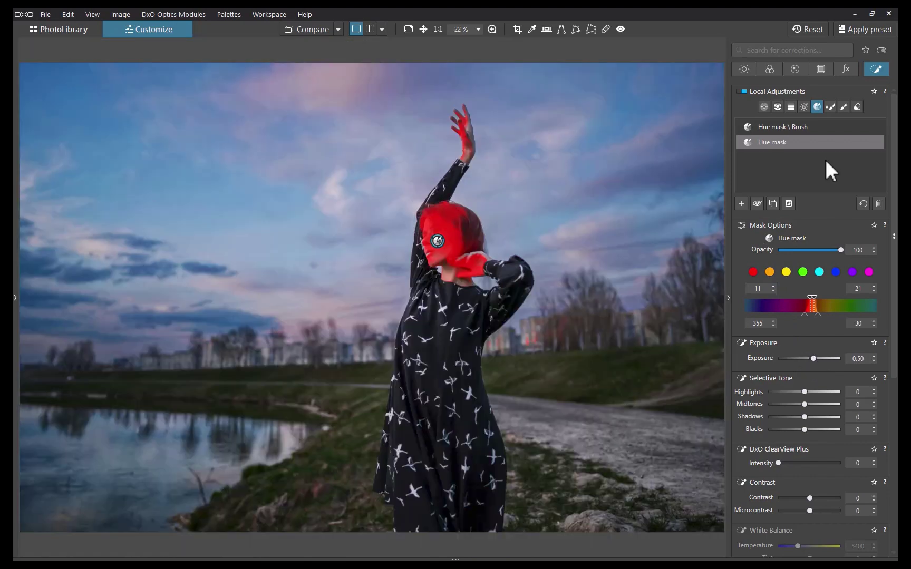
Add a new hue mask on the grass, view it in Black & White, and widen its hue range and feathering
click(740, 202)
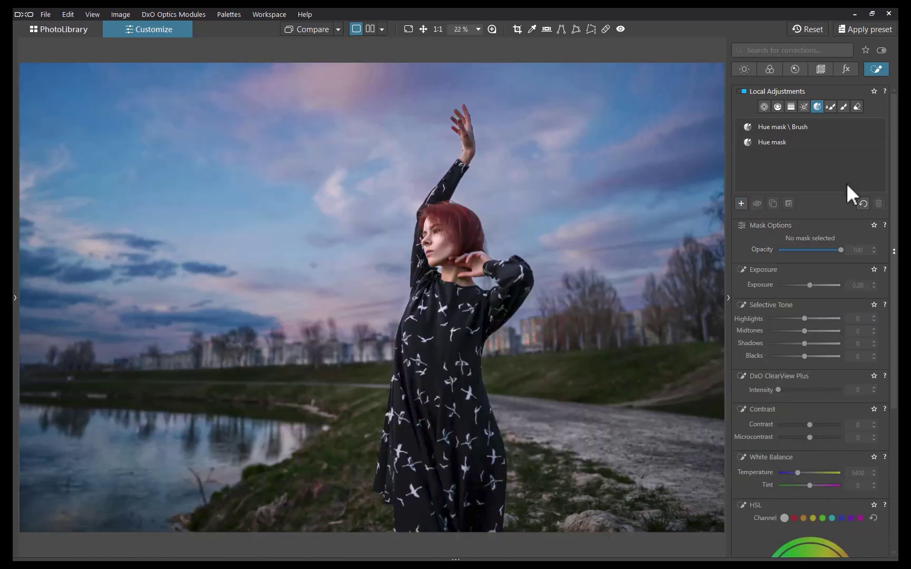
click(567, 369)
click(675, 92)
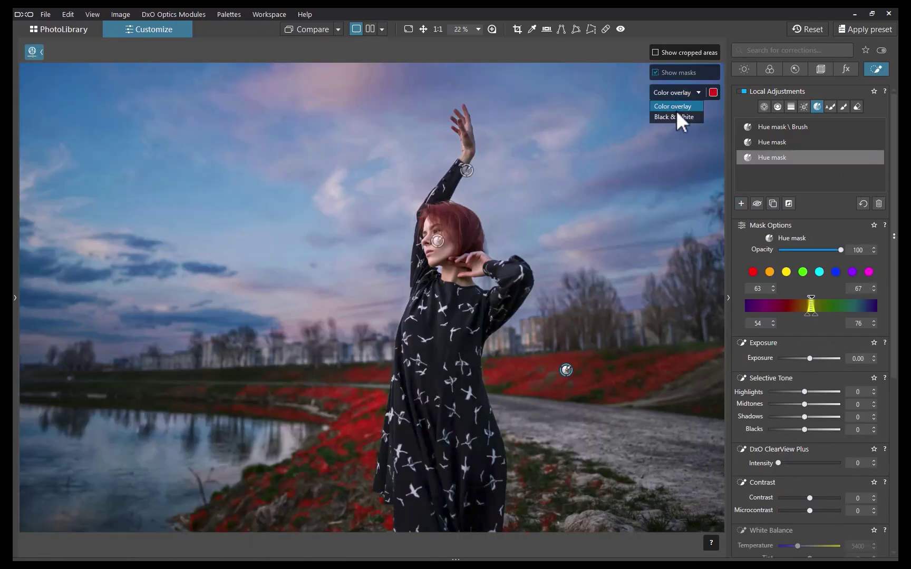
click(676, 111)
drag(814, 296, 845, 315)
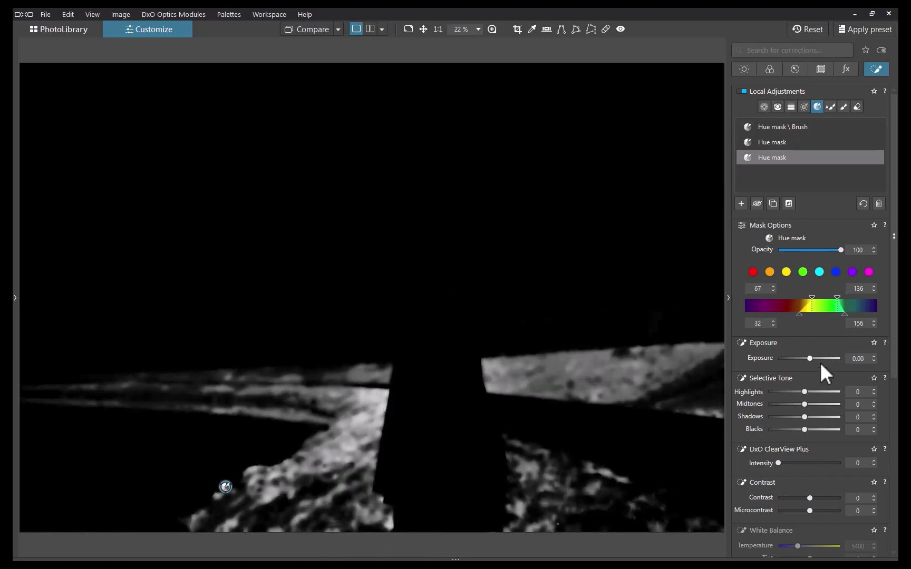
drag(809, 358, 829, 362)
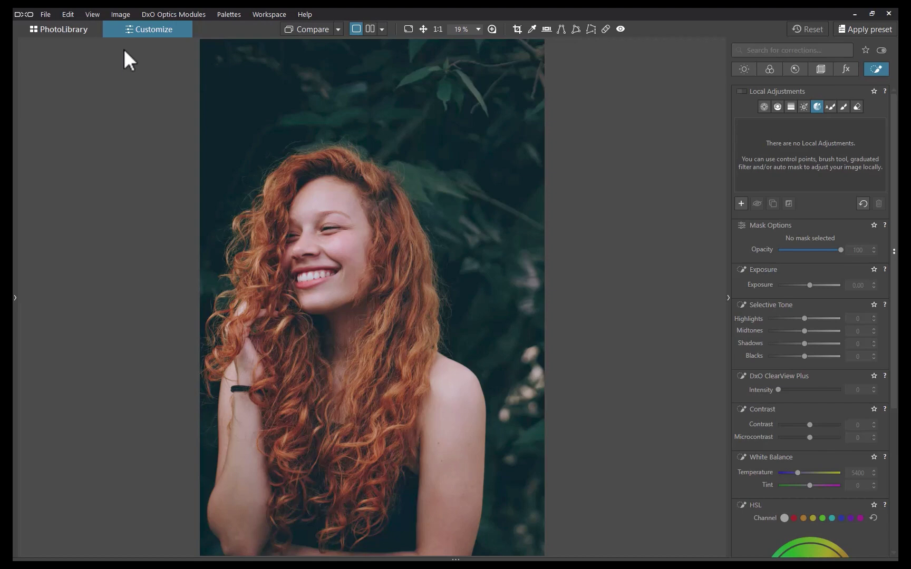
Start a Hue mask with L and sample the red-haired woman's forehead skin tone
key(l)
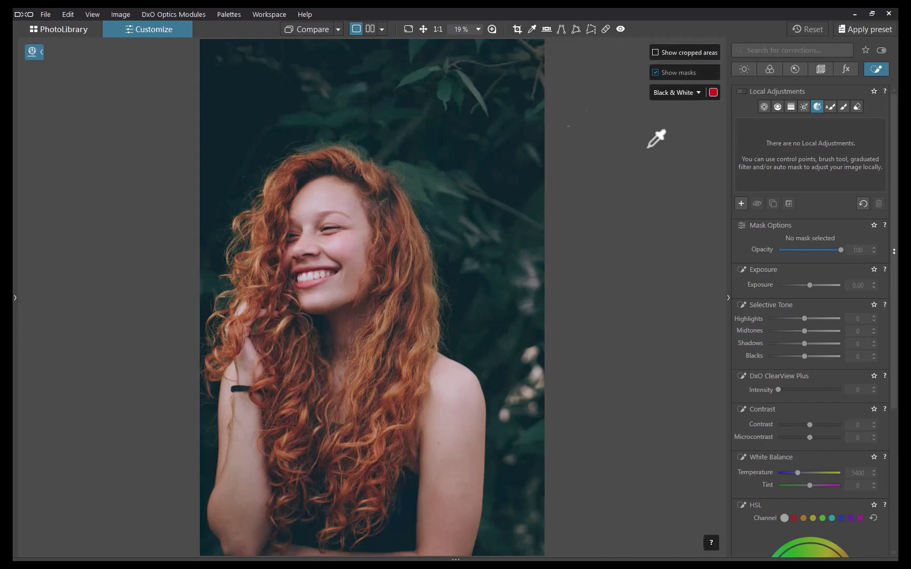
click(315, 204)
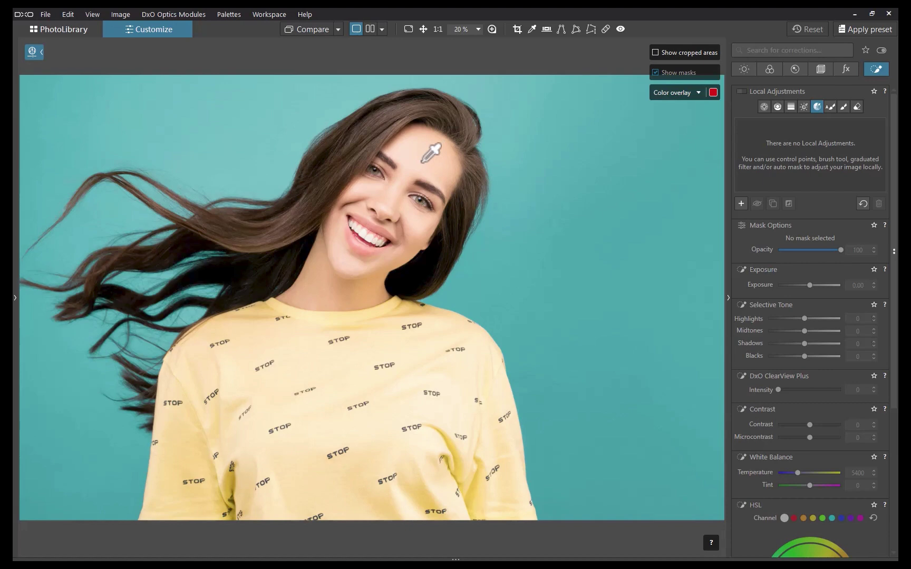
Sample the teal-background portrait's forehead skin tone to build the hue mask
click(422, 161)
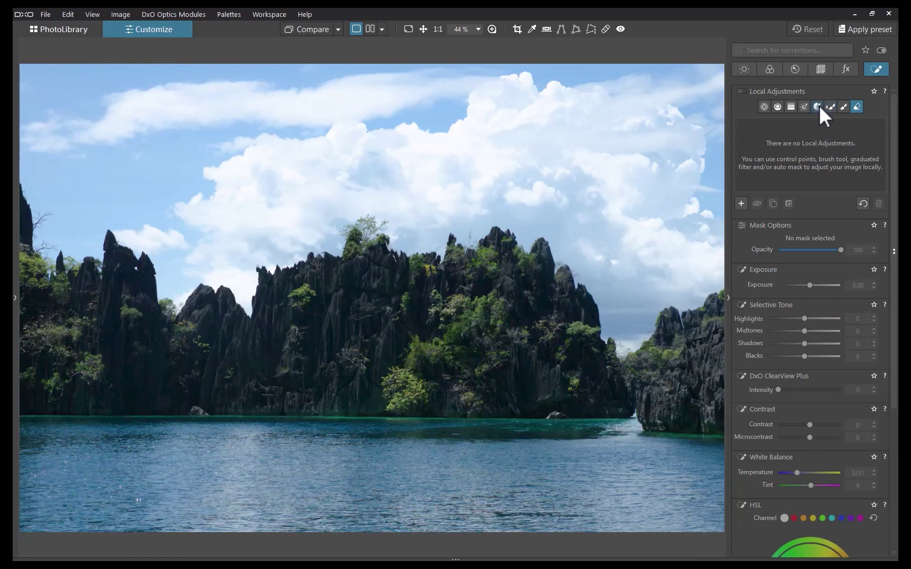
Sample the lagoon's blue sky for a Hue mask and narrow the hue range to 224–227
click(818, 104)
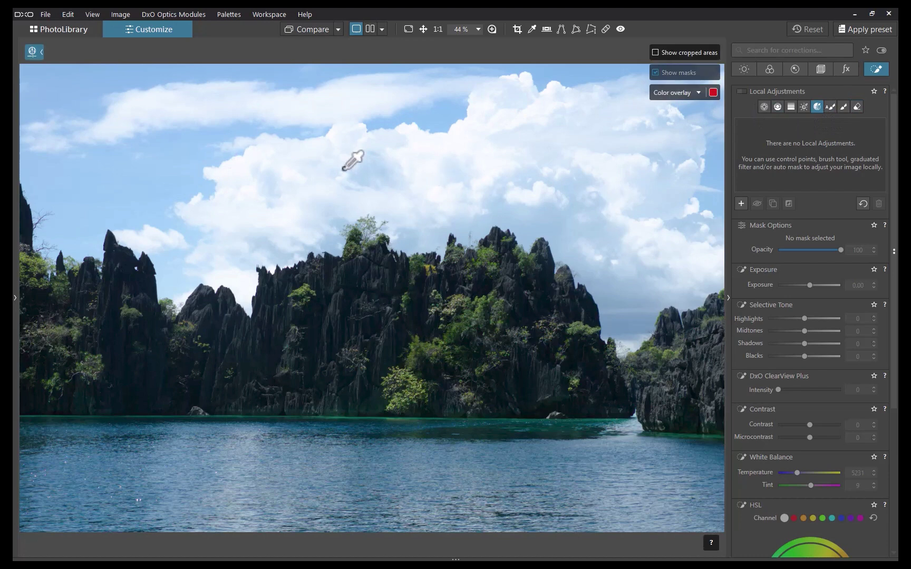
click(174, 162)
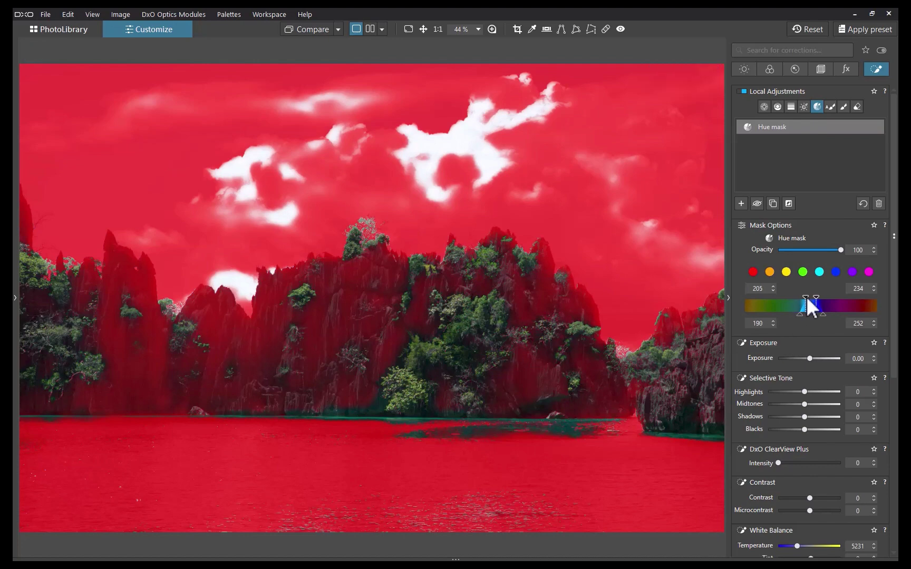
drag(805, 298, 814, 296)
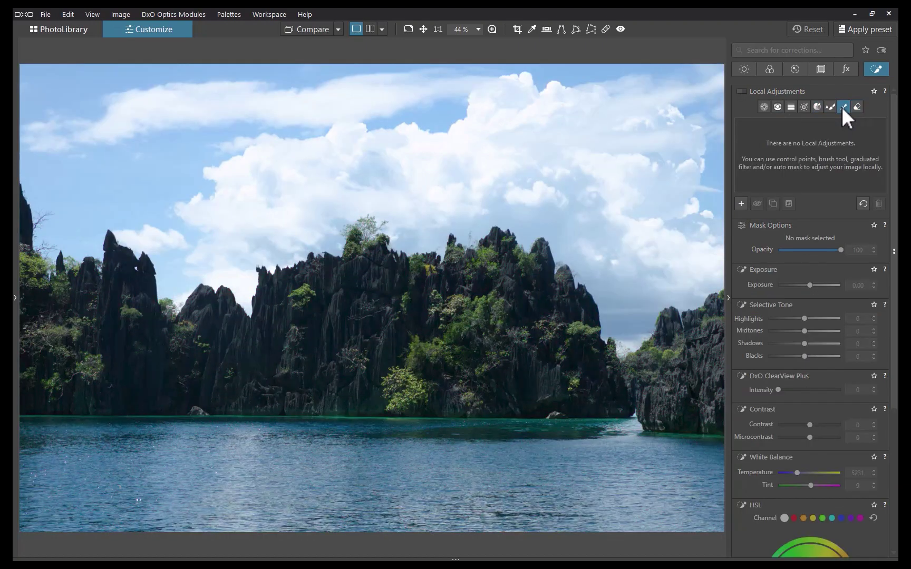
Swap the Hue mask for a brushed sky mask and set blue HSL Luminance -90, Saturation 26
click(843, 106)
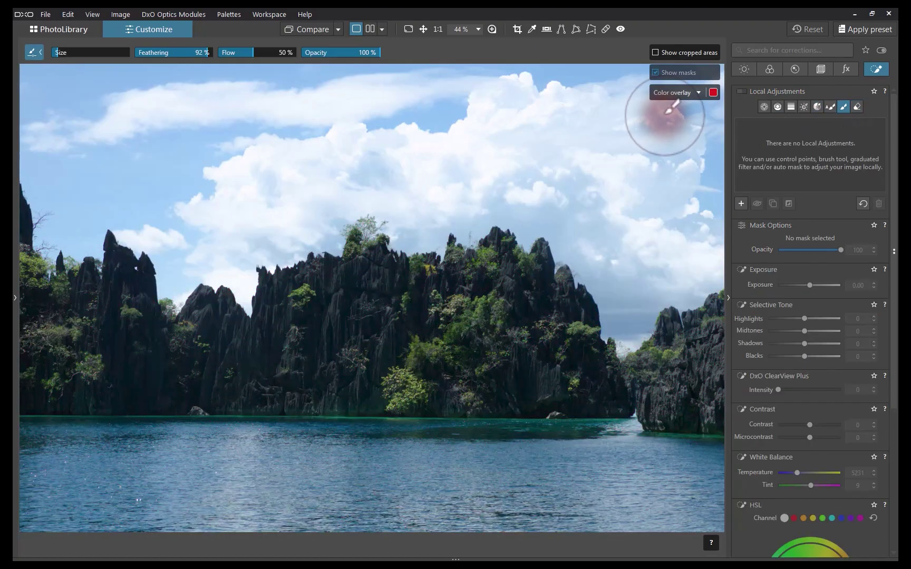
mouse_move(673, 107)
mouse_down()
mouse_move(661, 149)
mouse_move(696, 100)
mouse_move(209, 103)
mouse_move(36, 164)
mouse_move(51, 231)
mouse_move(202, 250)
mouse_move(265, 221)
mouse_move(747, 167)
mouse_move(646, 294)
mouse_move(619, 263)
mouse_move(420, 197)
mouse_move(265, 189)
mouse_move(724, 150)
mouse_up()
scroll(856, 353, down, 5)
click(842, 315)
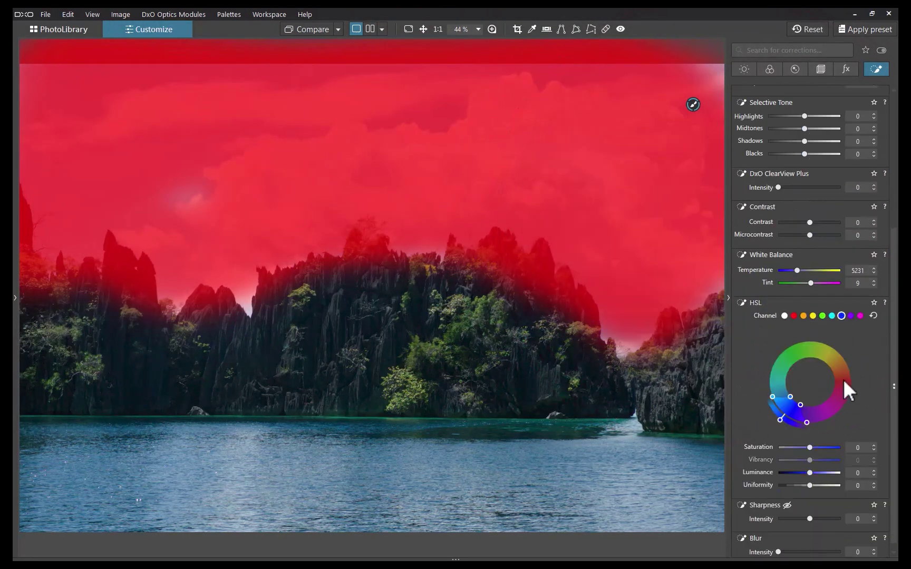
drag(810, 472, 783, 484)
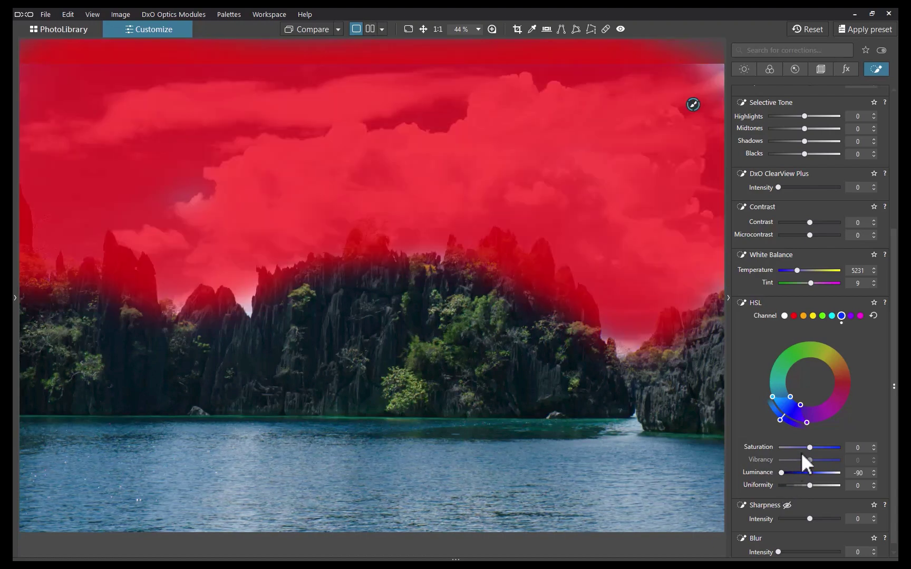
drag(810, 447, 808, 447)
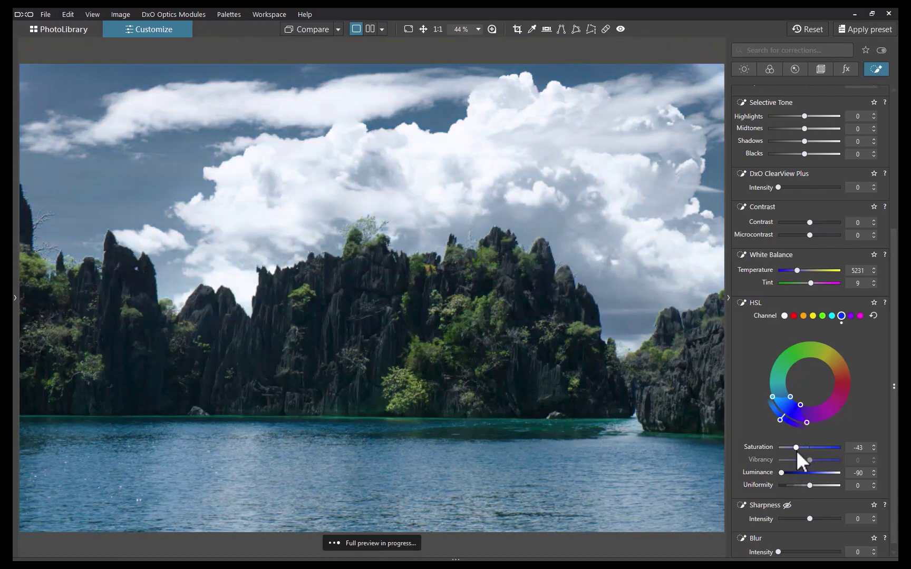
mouse_move(816, 450)
mouse_down()
mouse_move(795, 458)
mouse_move(818, 452)
mouse_up()
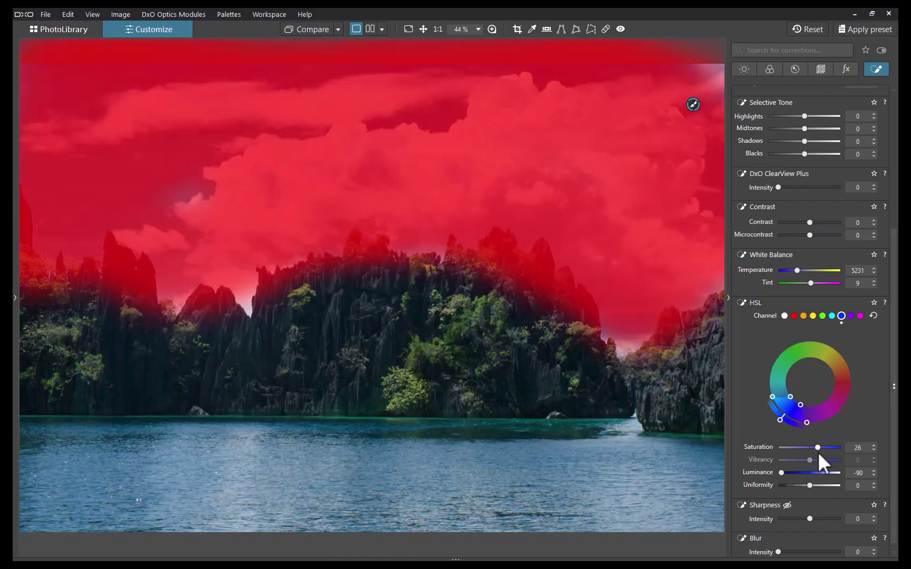
Hide the mask overlay and toggle Compare to check the deepened sky against the original
mouse_move(677, 89)
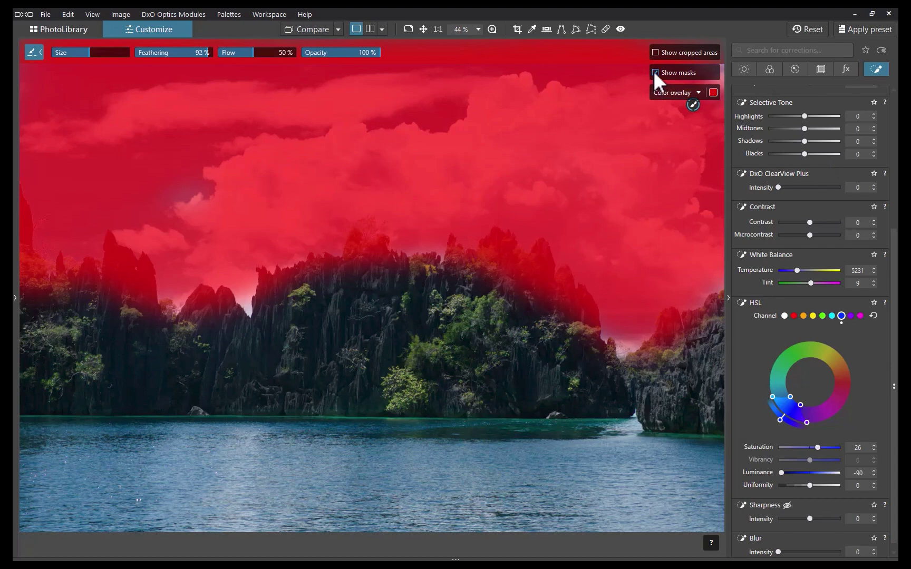
click(654, 72)
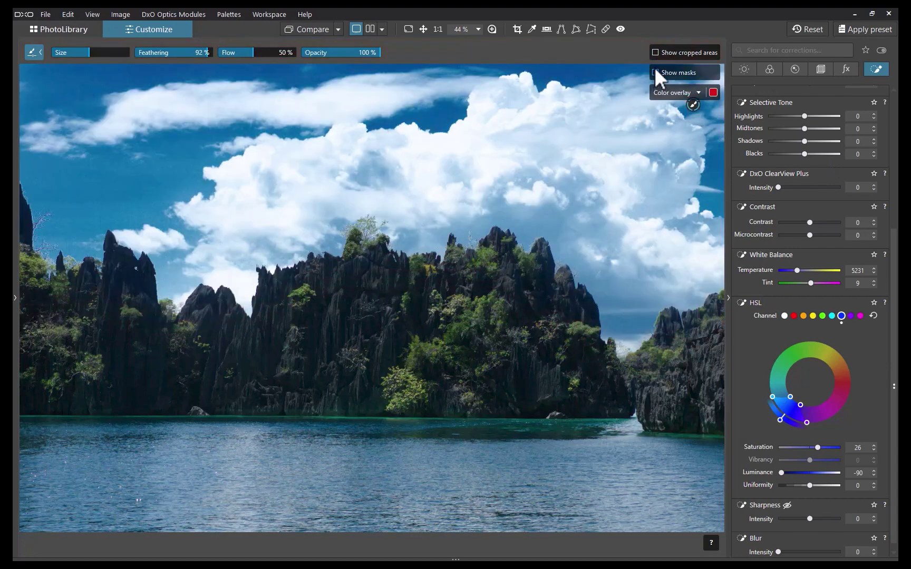
click(304, 29)
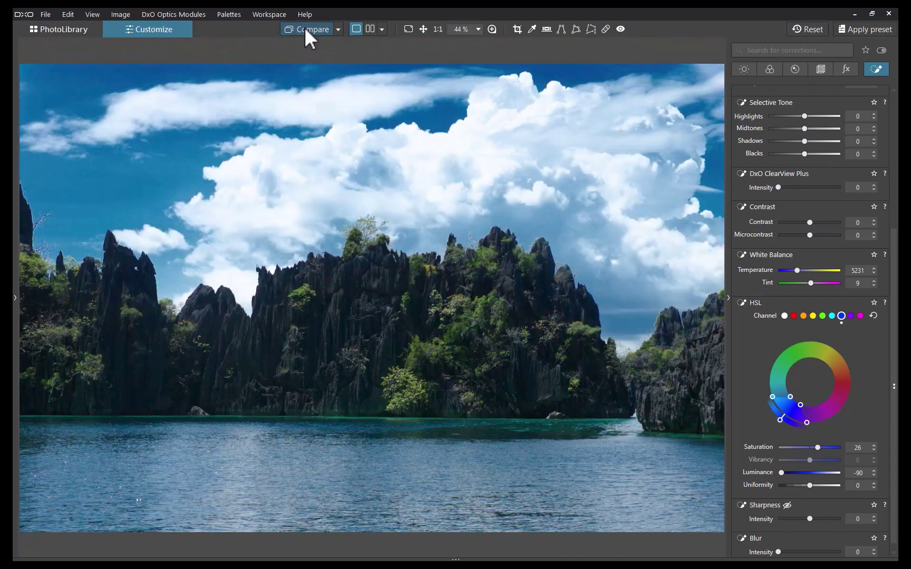
click(305, 29)
click(305, 30)
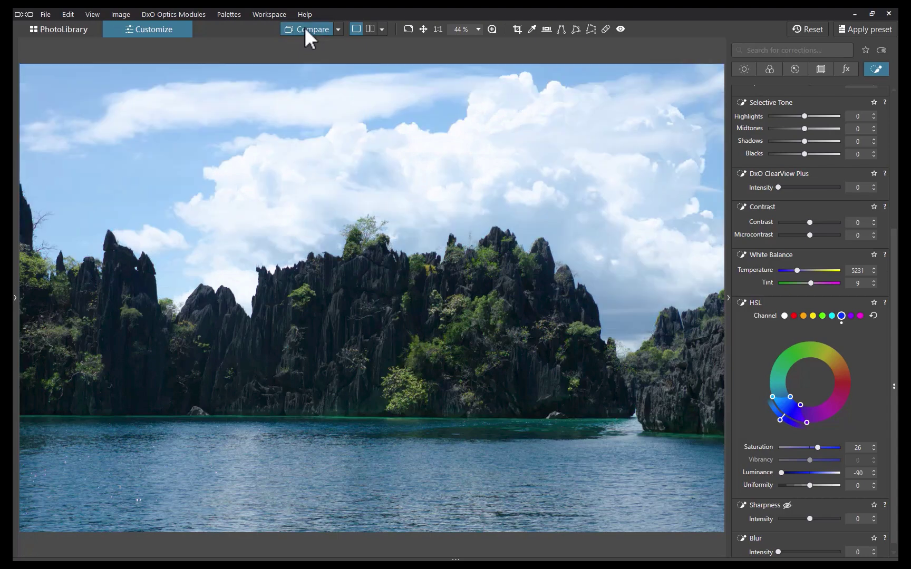